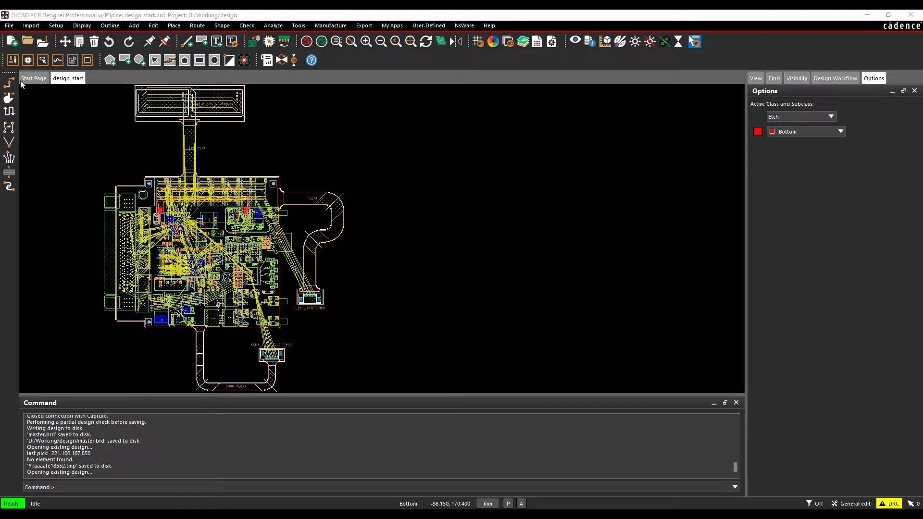
# Step: Check the allegro_pulse_enable option in the Unsupported category of the user preferences
pyautogui.click(56, 25)
pyautogui.click(89, 250)
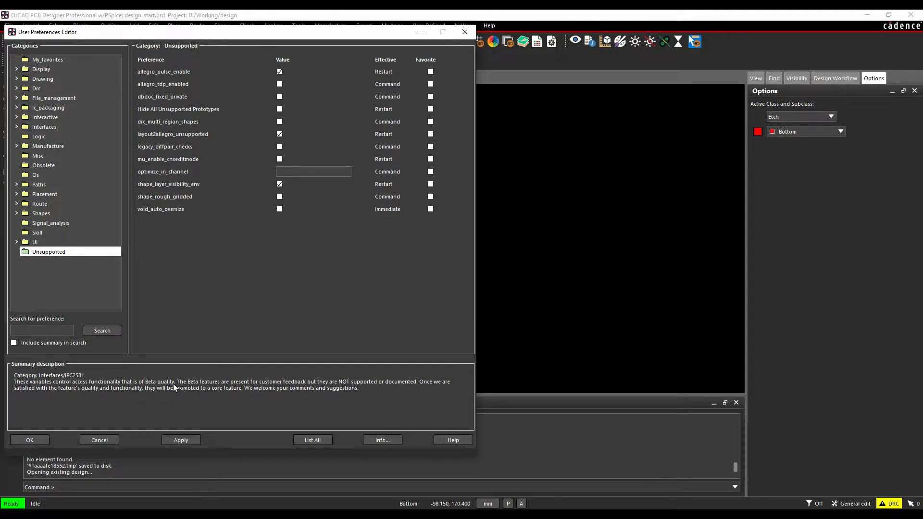
pyautogui.moveTo(164, 76)
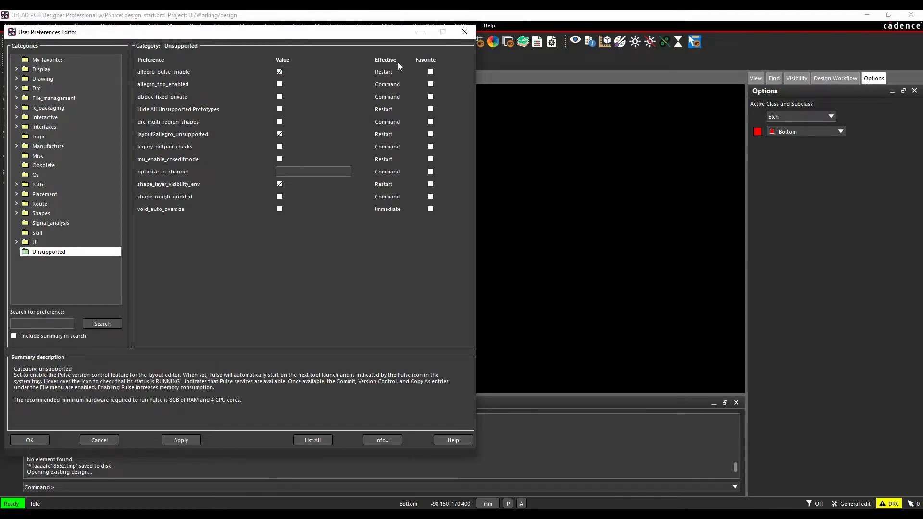
pyautogui.click(34, 440)
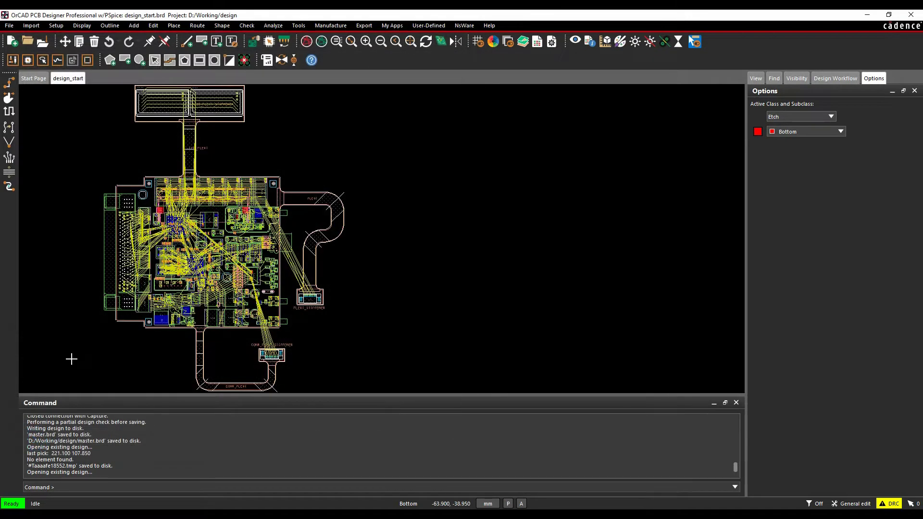
# Step: Read through the Data Management Help document from its first page to its last, and close it
pyautogui.click(9, 25)
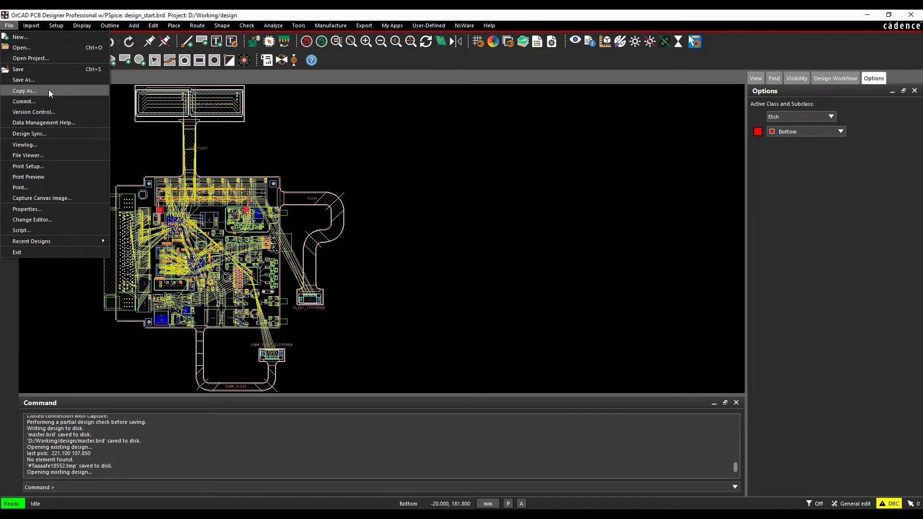
pyautogui.click(53, 123)
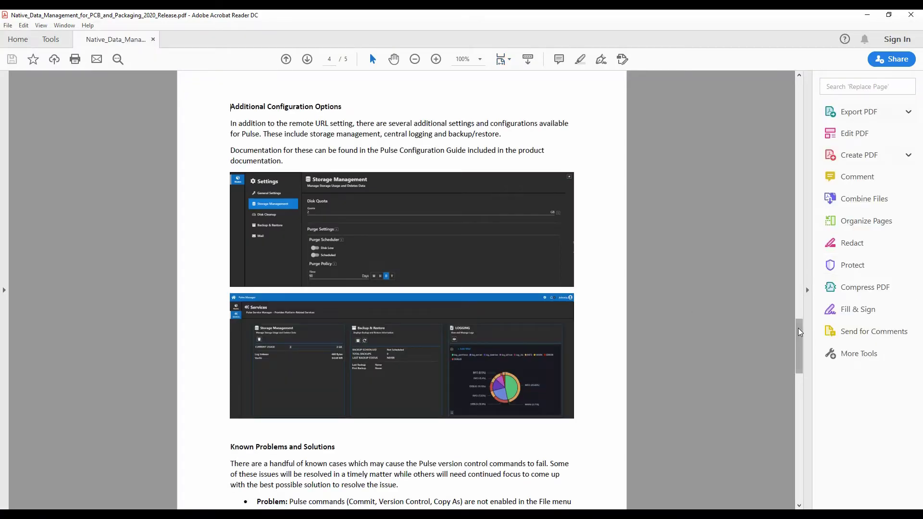
pyautogui.moveTo(800, 346); pyautogui.dragTo(812, 63)
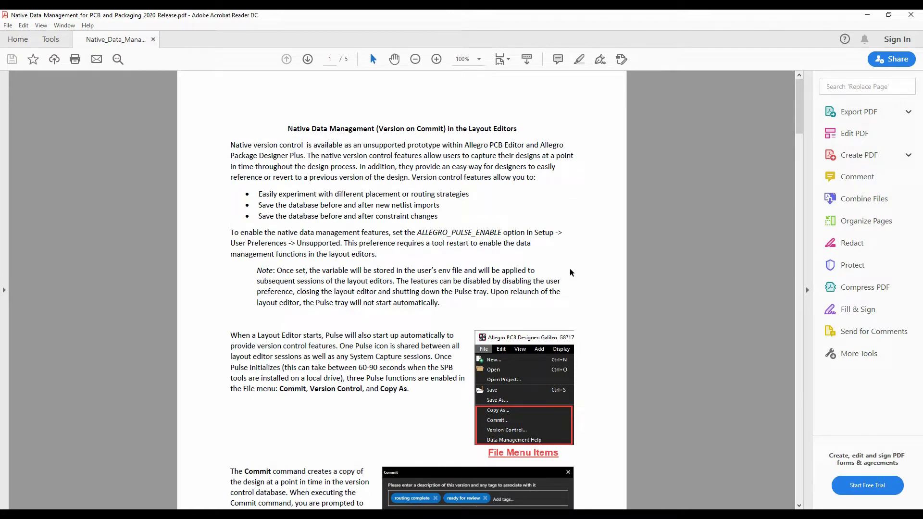
pyautogui.scroll(-1, 485, 278)
pyautogui.scroll(-2, 484, 278)
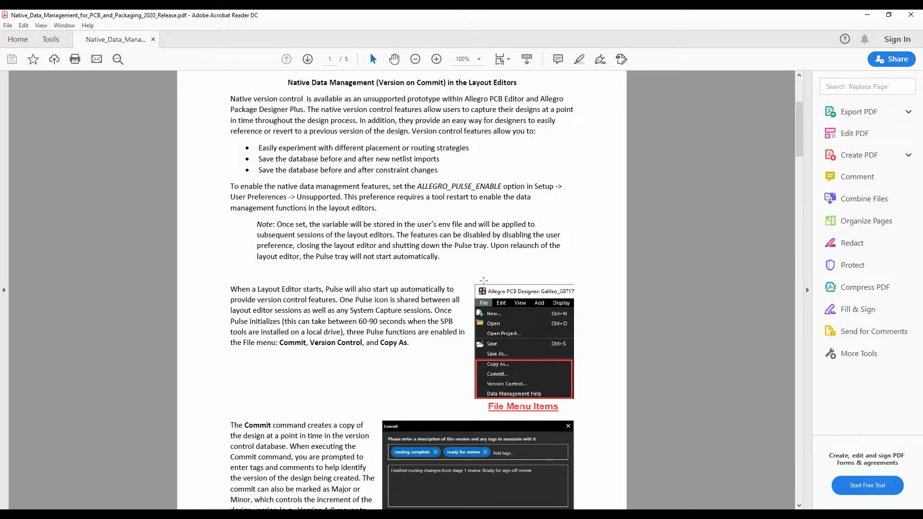
pyautogui.click(308, 59)
pyautogui.click(308, 59)
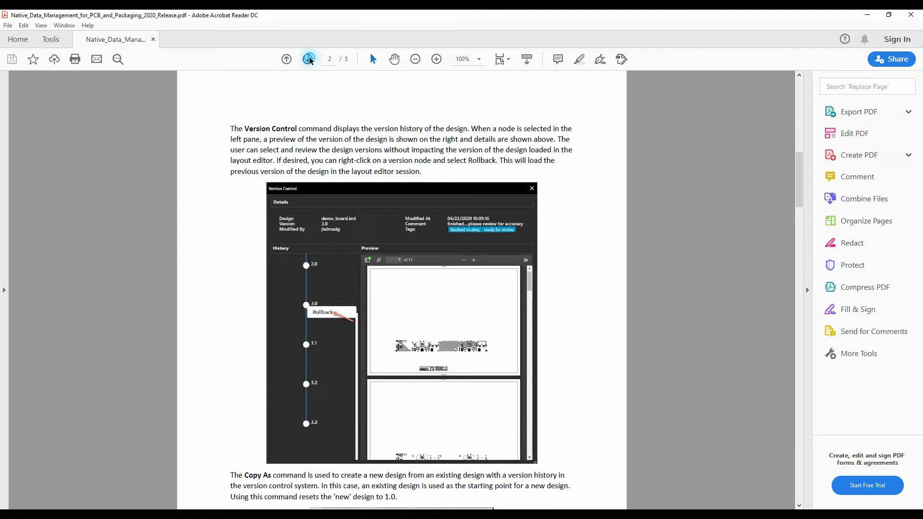
pyautogui.click(309, 59)
pyautogui.click(308, 59)
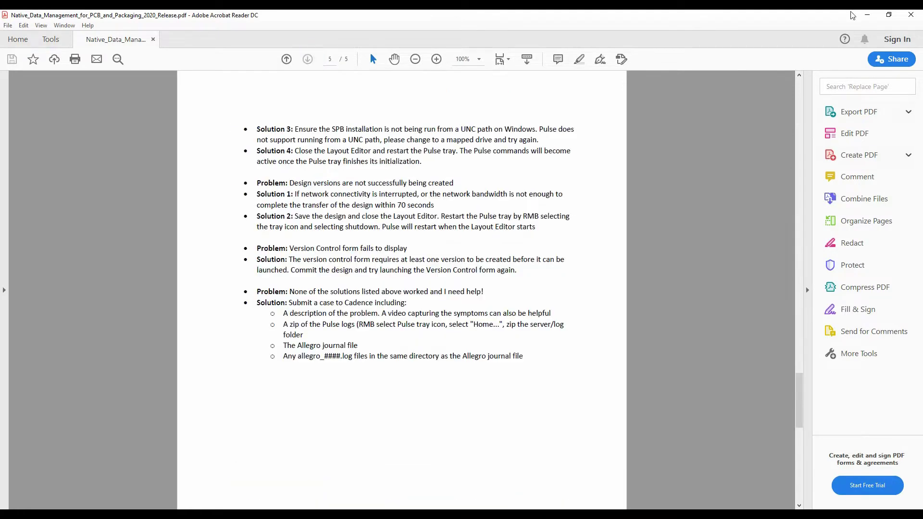
pyautogui.click(911, 15)
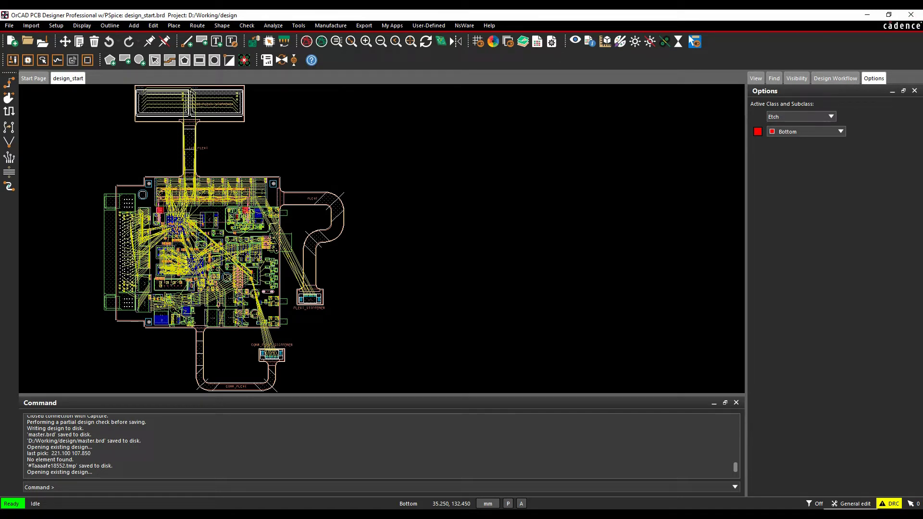
# Step: Open Pulse Manager from the system tray and review its node information and General Settings
pyautogui.click(823, 515)
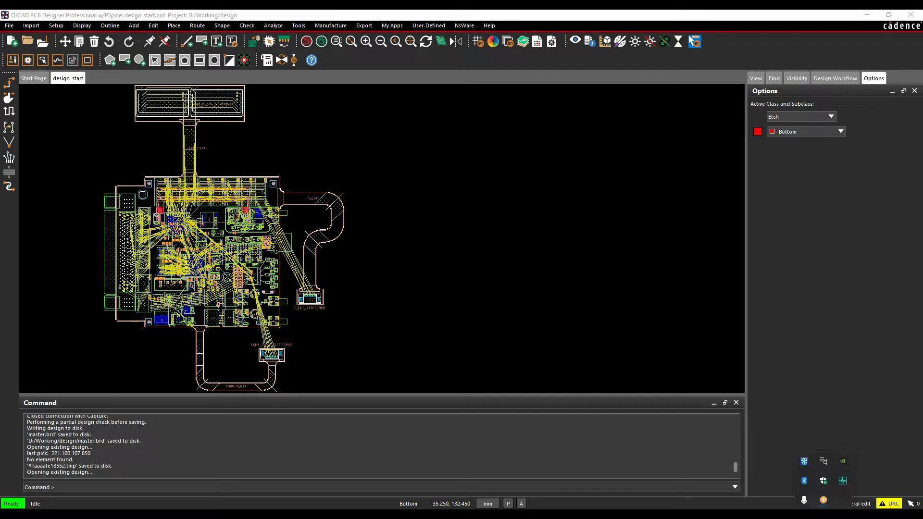
pyautogui.rightClick(843, 485)
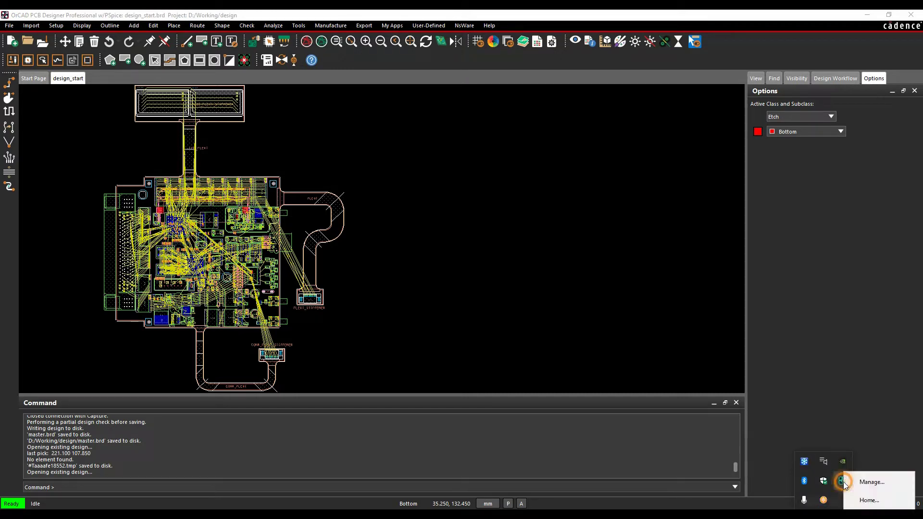
pyautogui.click(890, 484)
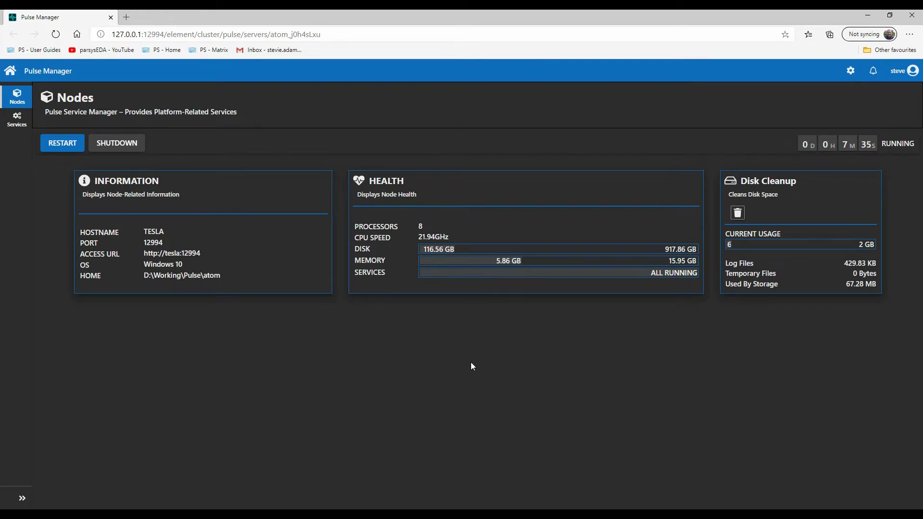
pyautogui.click(849, 73)
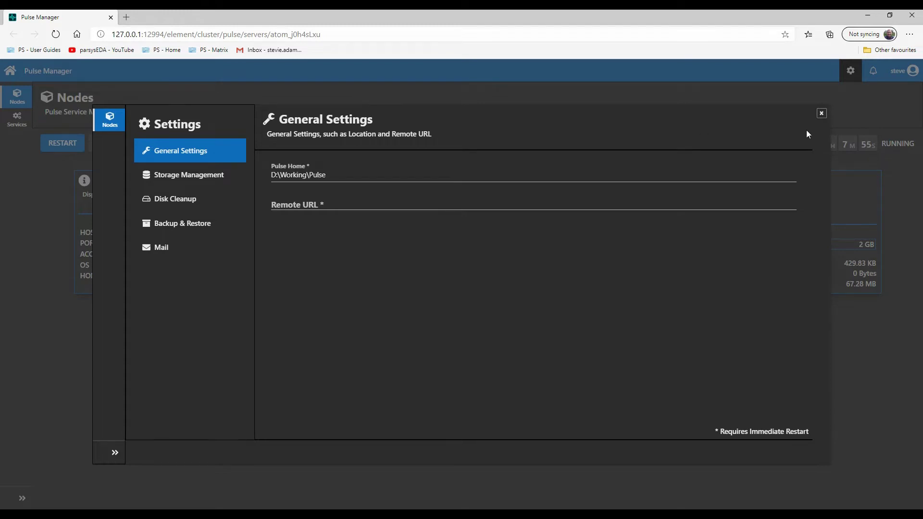
pyautogui.click(819, 114)
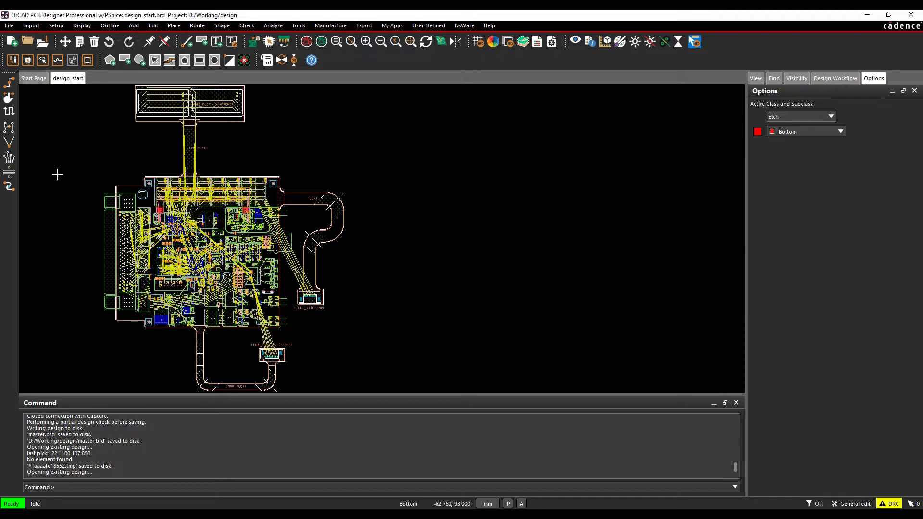
# Step: Import the critical_routing clipboard file into the board, snapping its placement to the pin of the lower-left mounting hole
pyautogui.click(30, 25)
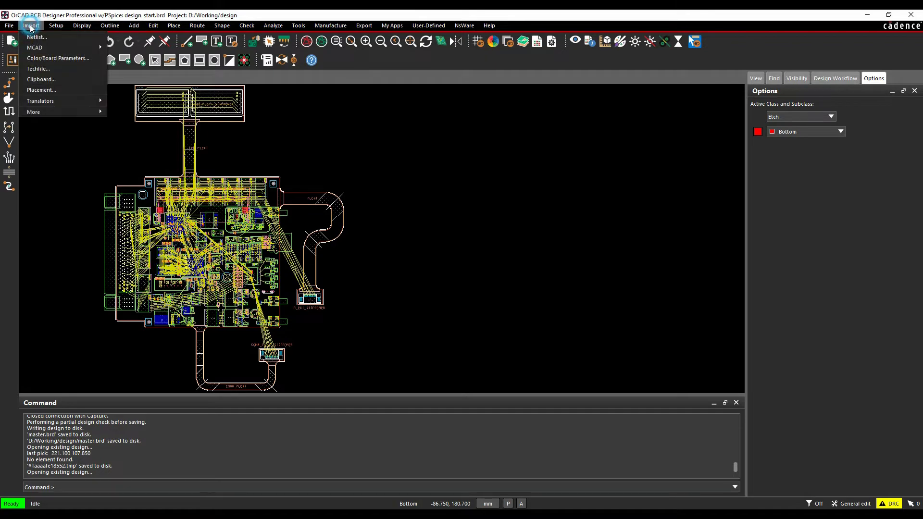
pyautogui.click(41, 80)
pyautogui.click(435, 227)
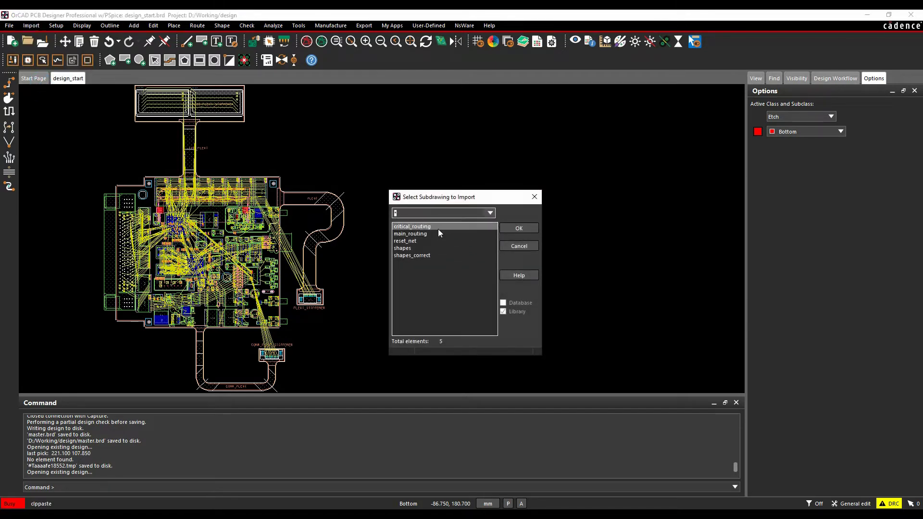
pyautogui.click(519, 227)
pyautogui.scroll(3, 151, 345)
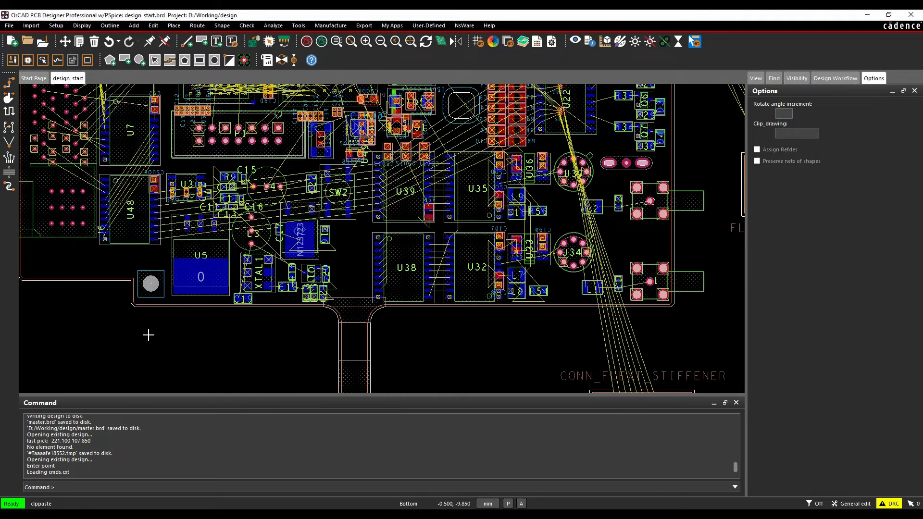
pyautogui.rightClick(151, 285)
pyautogui.moveTo(171, 311)
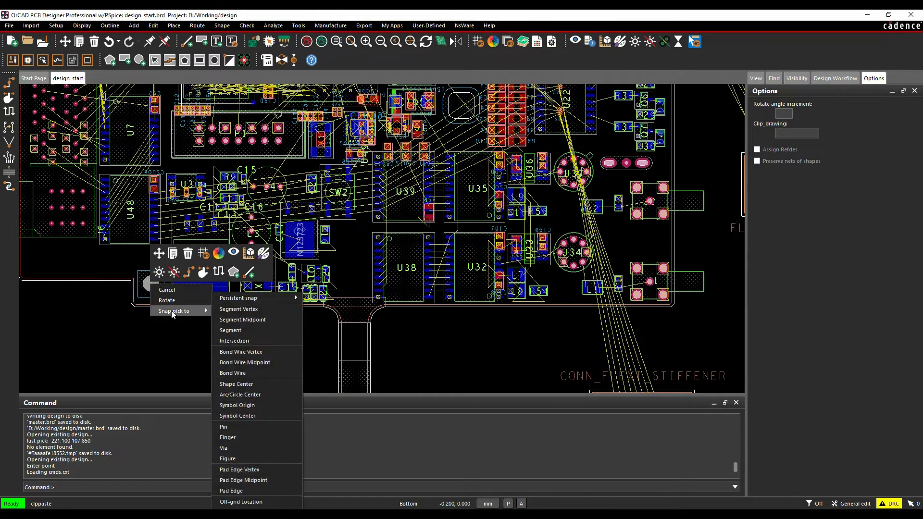
pyautogui.click(240, 428)
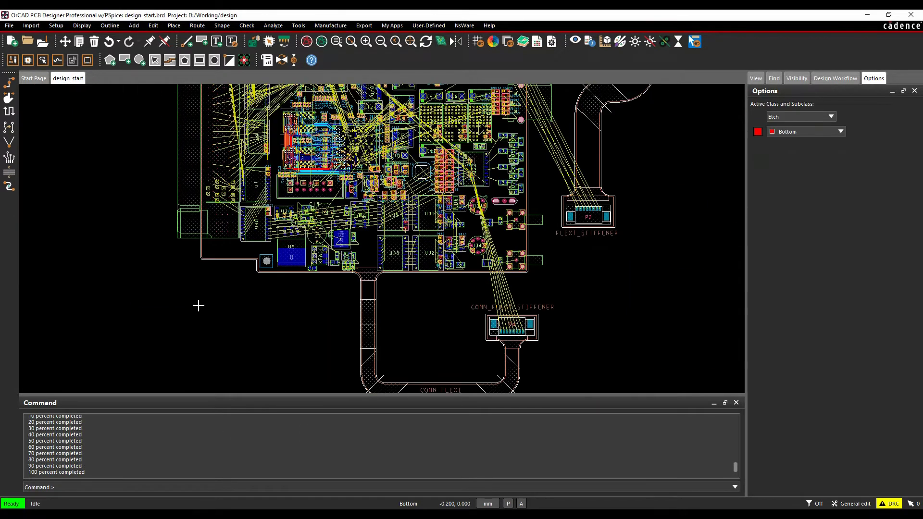
pyautogui.scroll(3, 321, 136)
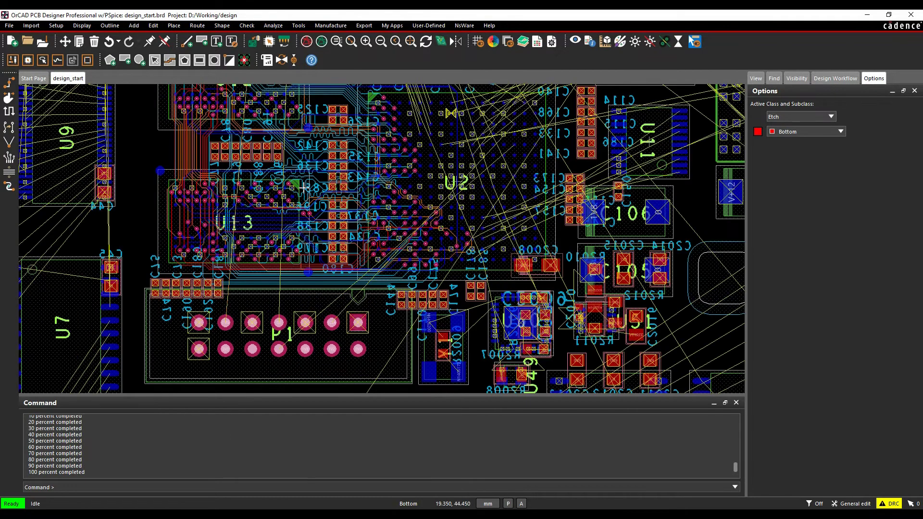
pyautogui.scroll(-5, 300, 268)
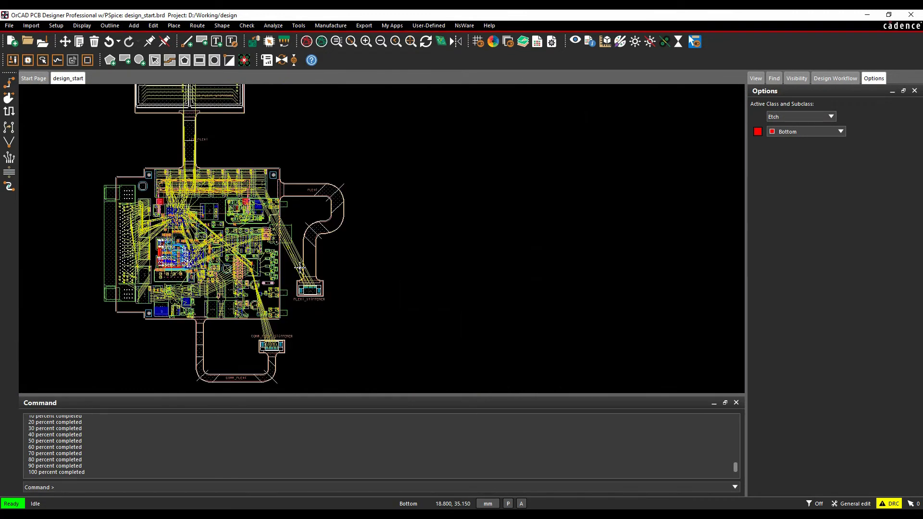
# Step: Commit the design as a minor version with the tag "Routing" and the description "Critical Routing complete"
pyautogui.click(9, 26)
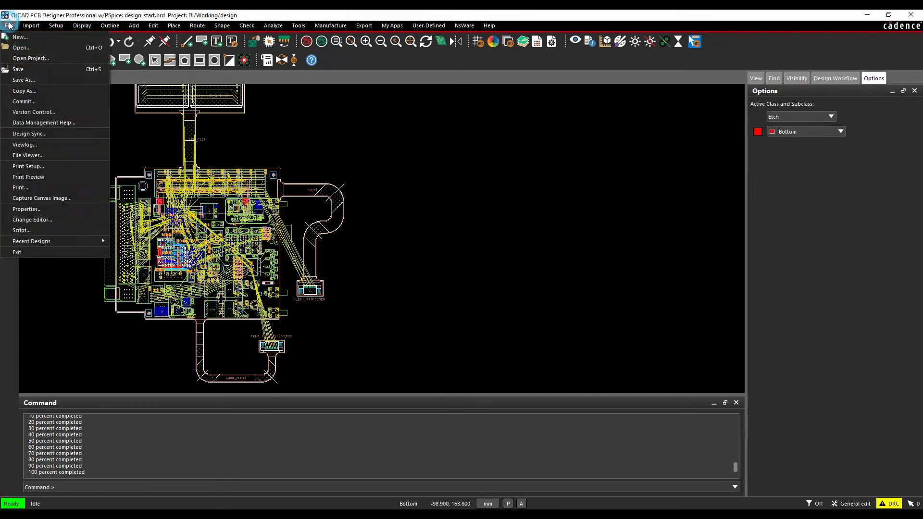
pyautogui.click(28, 100)
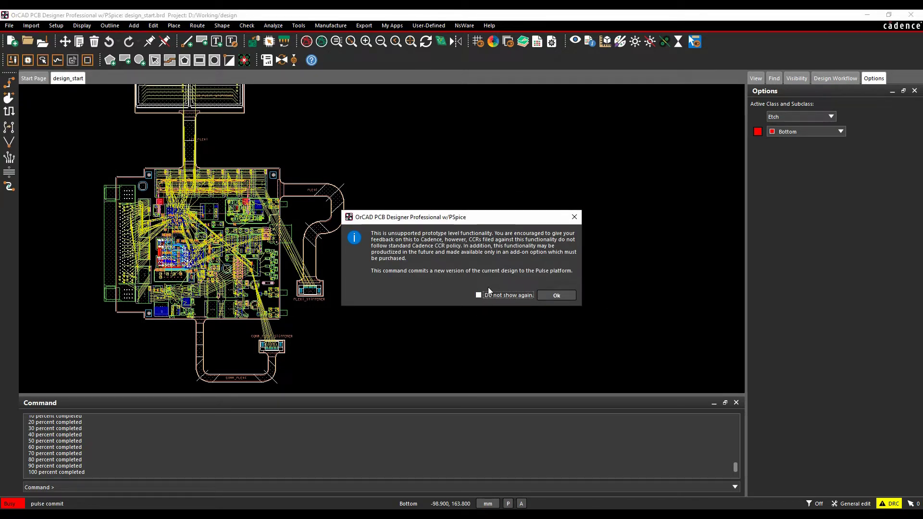
pyautogui.click(555, 295)
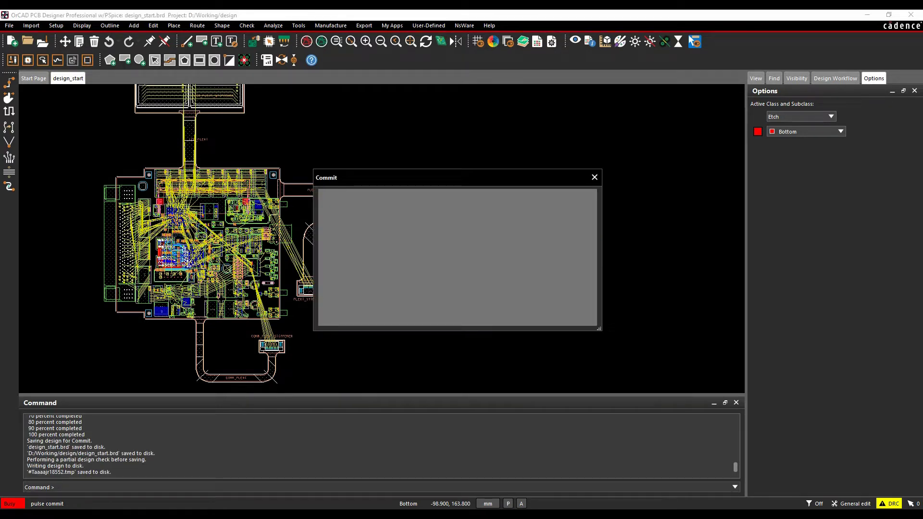
pyautogui.click(344, 215)
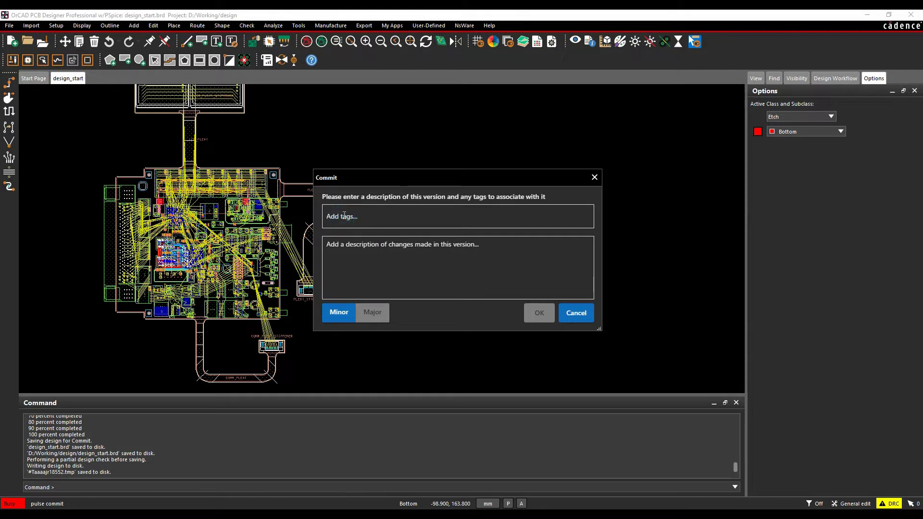
pyautogui.write('Routing')
pyautogui.press('Tab')
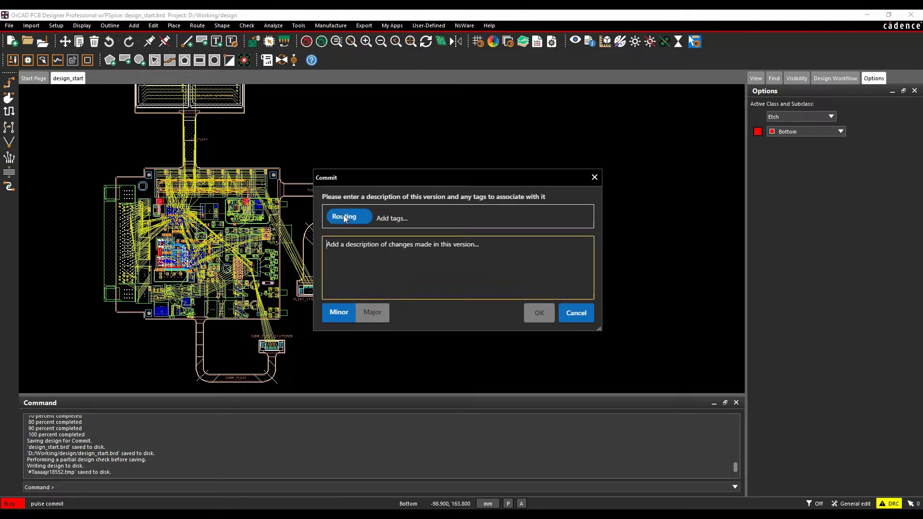
pyautogui.write('Cri')
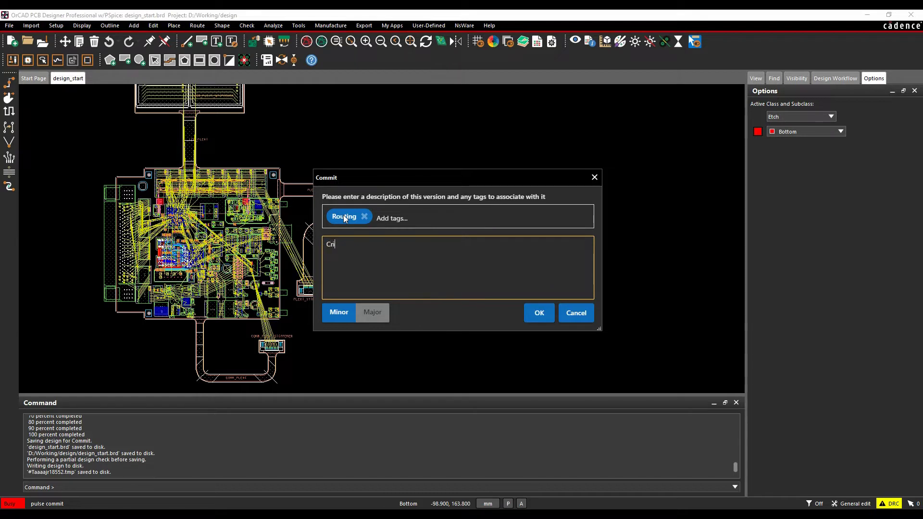
pyautogui.write('tical Routing complete')
pyautogui.click(532, 309)
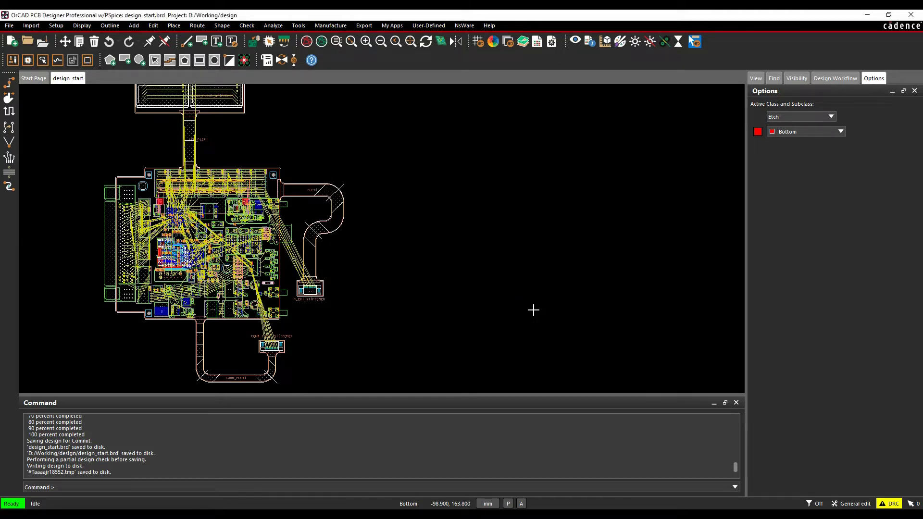
# Step: Open the design's version control history and look through the preview pages of version 1.0
pyautogui.click(9, 26)
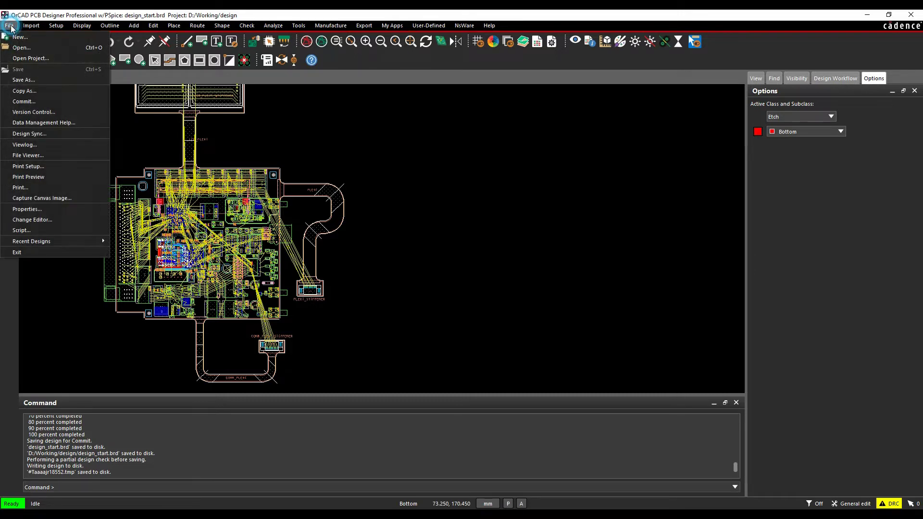
pyautogui.click(27, 112)
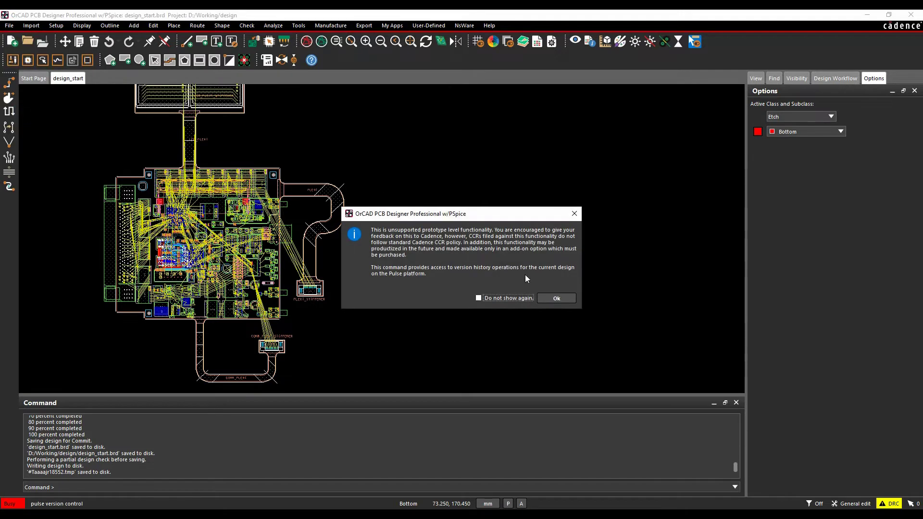
pyautogui.click(562, 299)
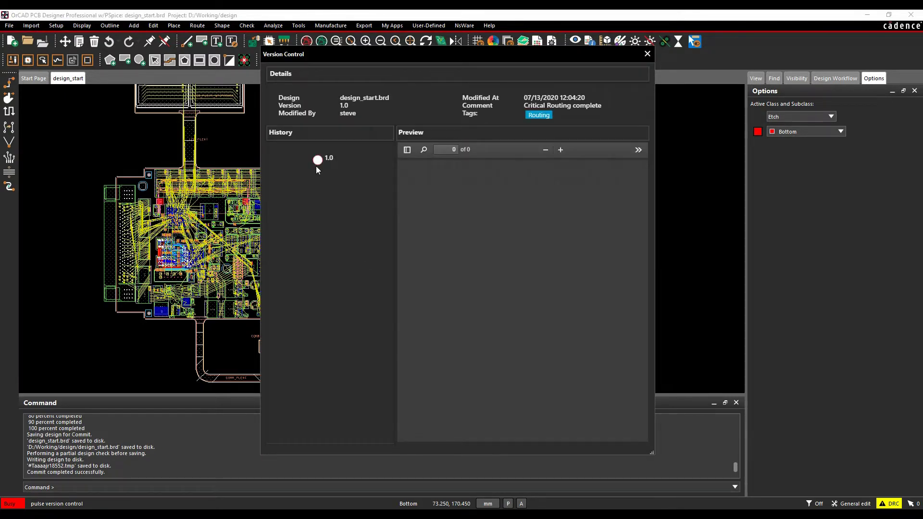
pyautogui.click(318, 163)
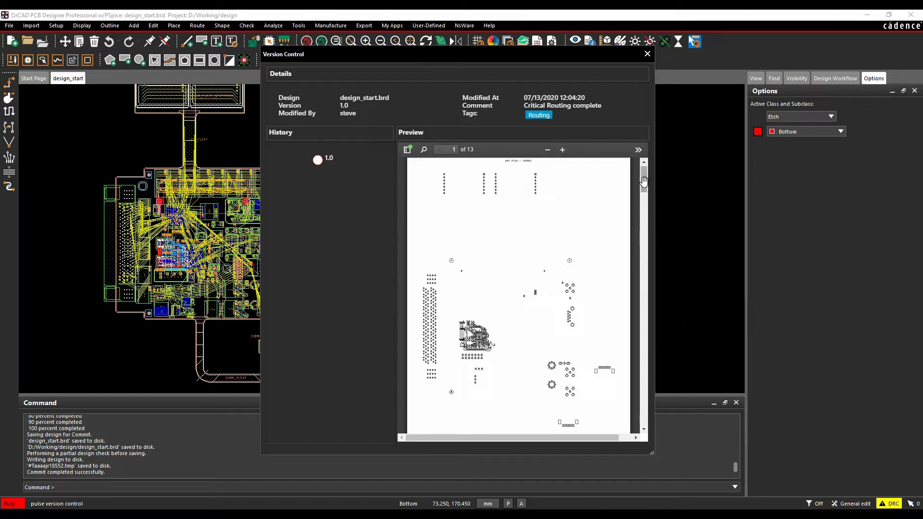
pyautogui.moveTo(643, 180); pyautogui.dragTo(648, 260)
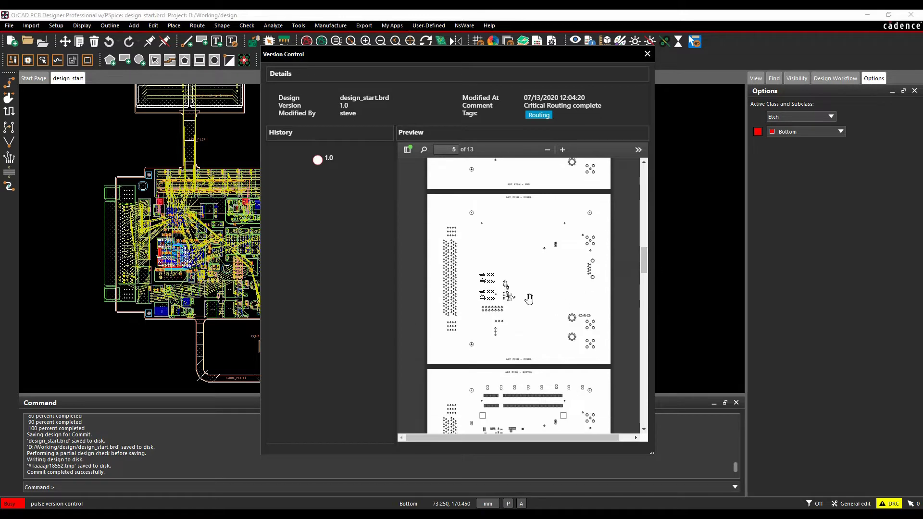
pyautogui.scroll(-5, 504, 330)
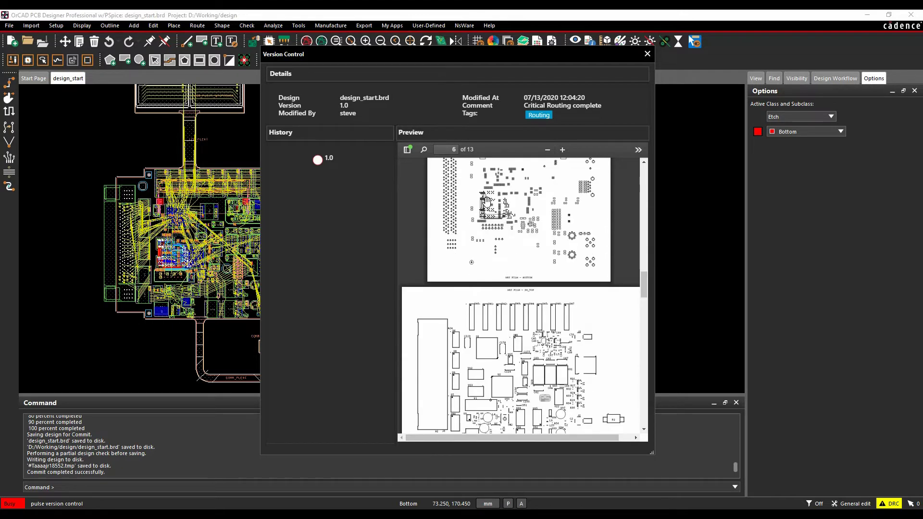
# Step: Import the main_routing clipboard file into the board, snapping its placement to the pin of the lower-left mounting hole
pyautogui.click(647, 54)
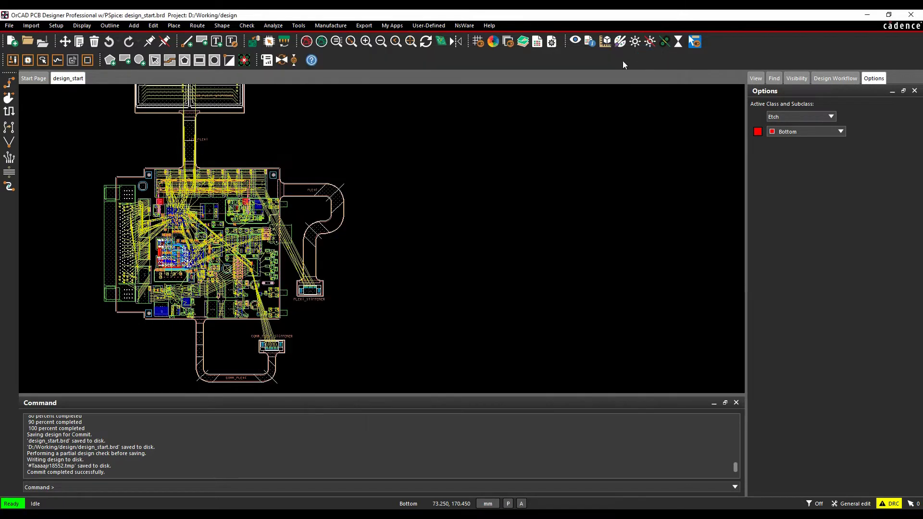
pyautogui.click(31, 25)
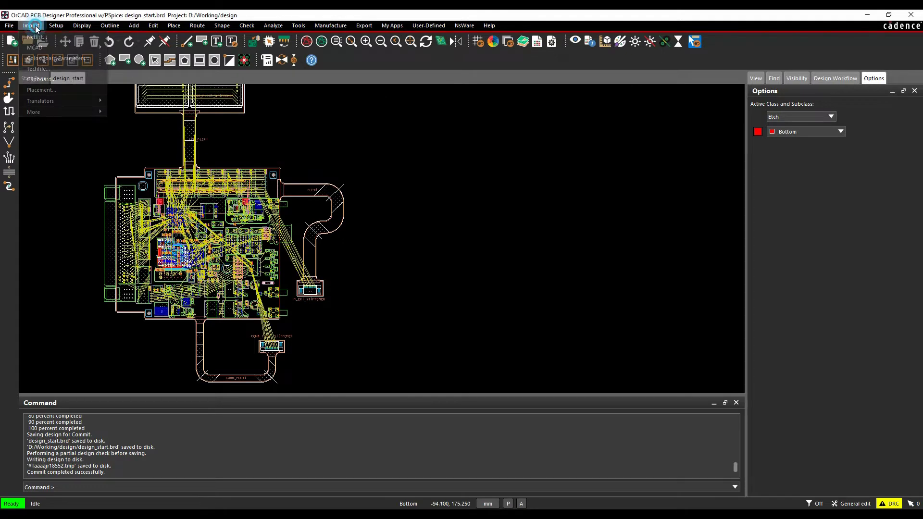
pyautogui.click(46, 79)
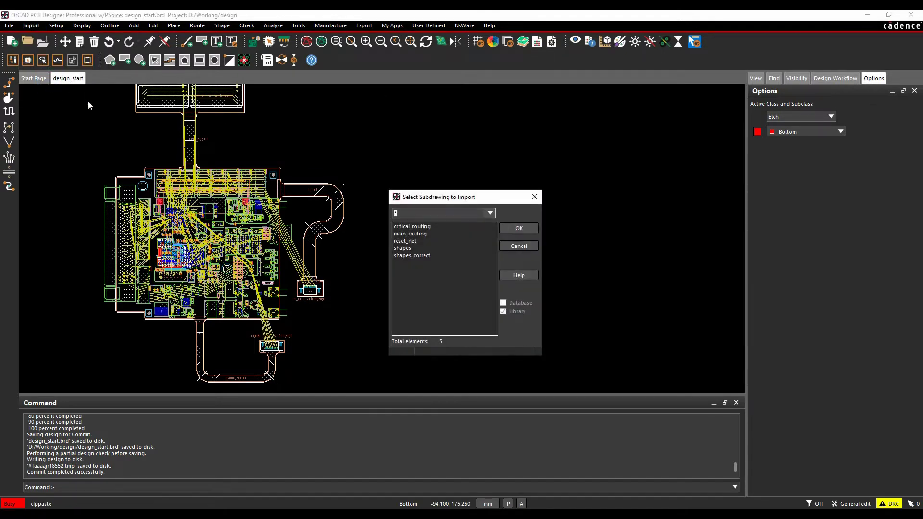
pyautogui.click(411, 240)
pyautogui.click(519, 228)
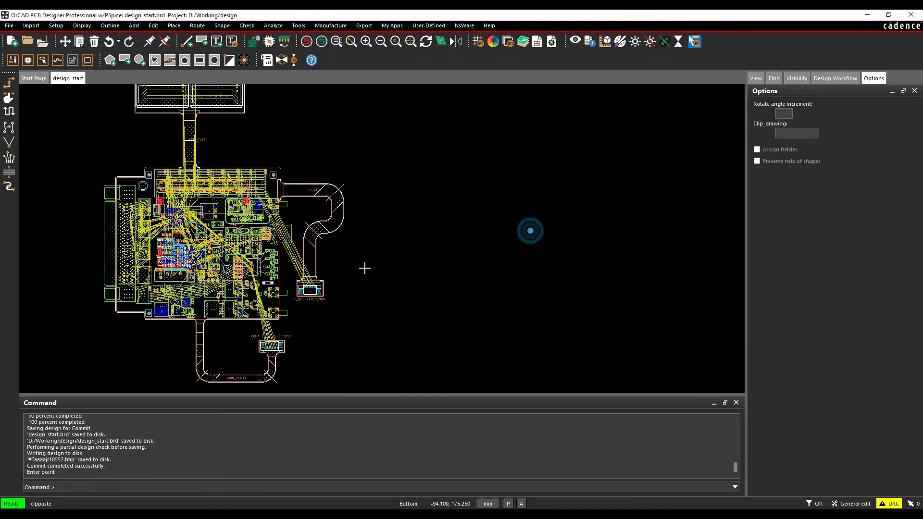
pyautogui.rightClick(151, 314)
pyautogui.moveTo(172, 338)
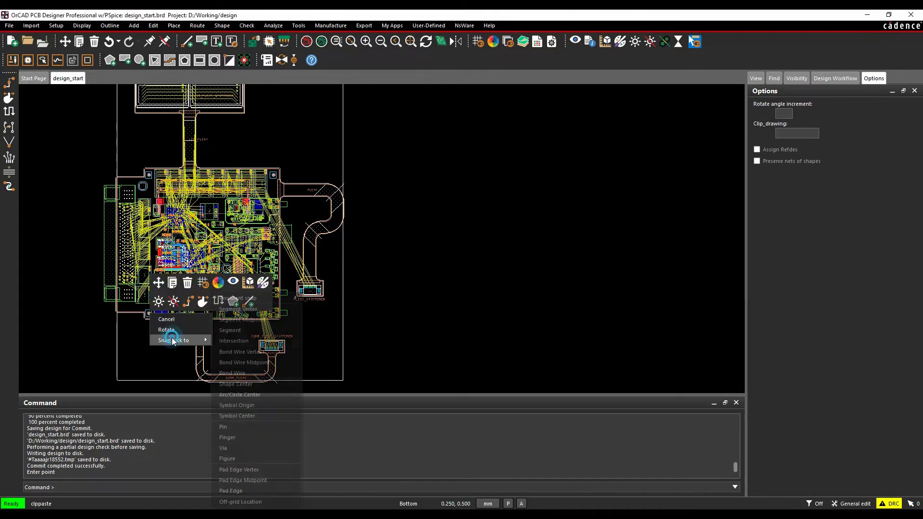
pyautogui.click(235, 427)
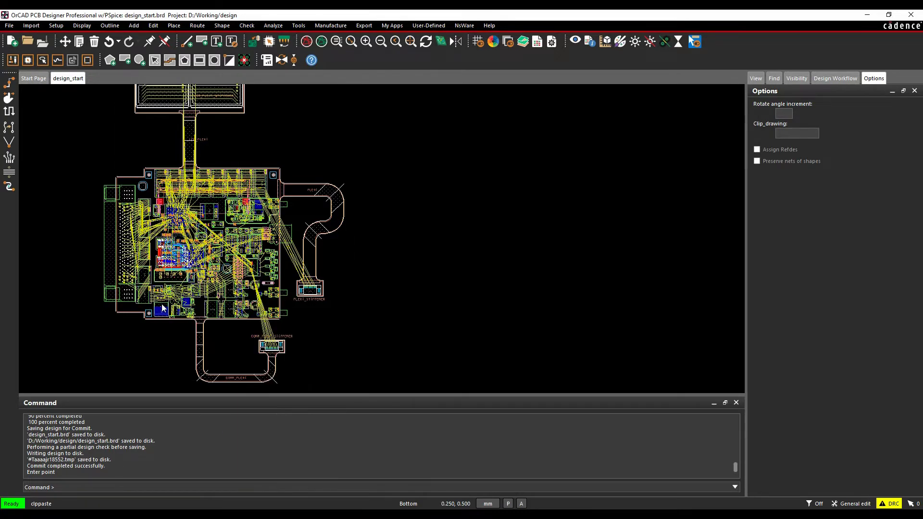
pyautogui.click(163, 309)
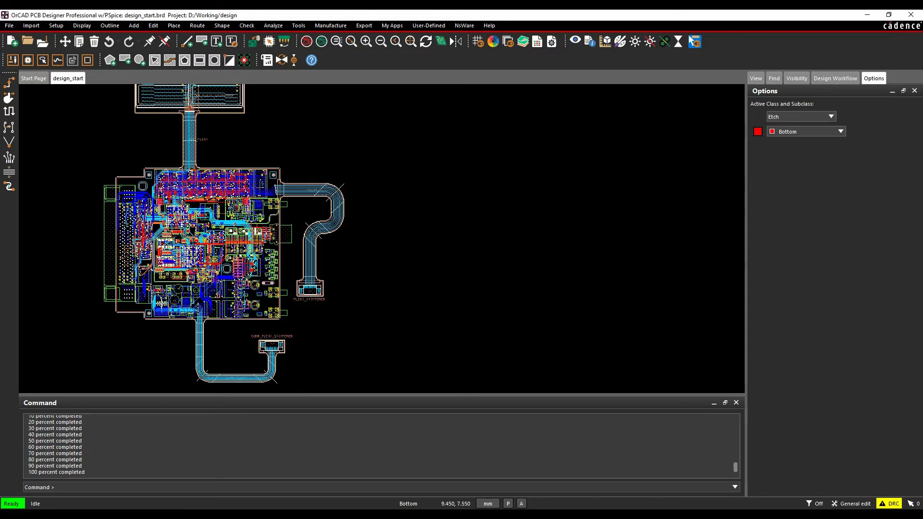
pyautogui.click(419, 352)
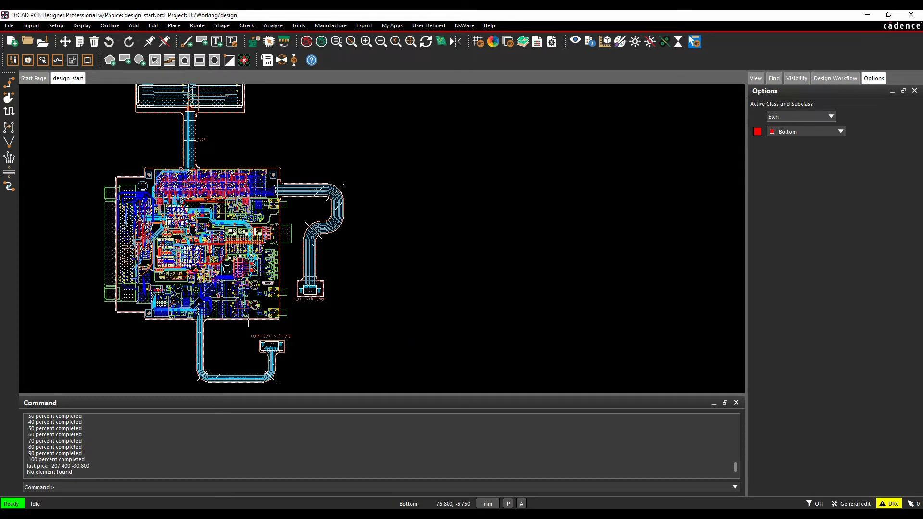
# Step: Commit the design as a minor version with the tag "Routed" and the description "Main routing complete, copper shapes required"
pyautogui.click(9, 26)
pyautogui.click(42, 102)
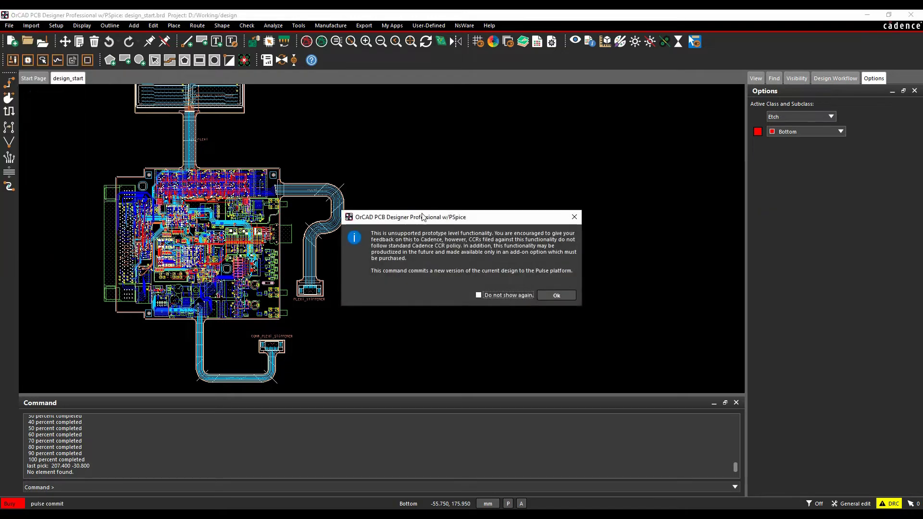
pyautogui.click(557, 295)
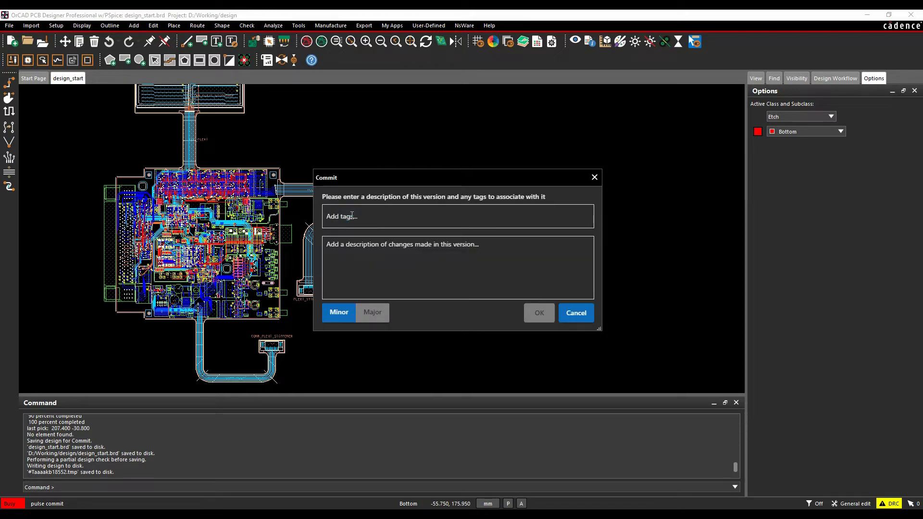
pyautogui.click(352, 215)
pyautogui.write('Routed')
pyautogui.press('Tab')
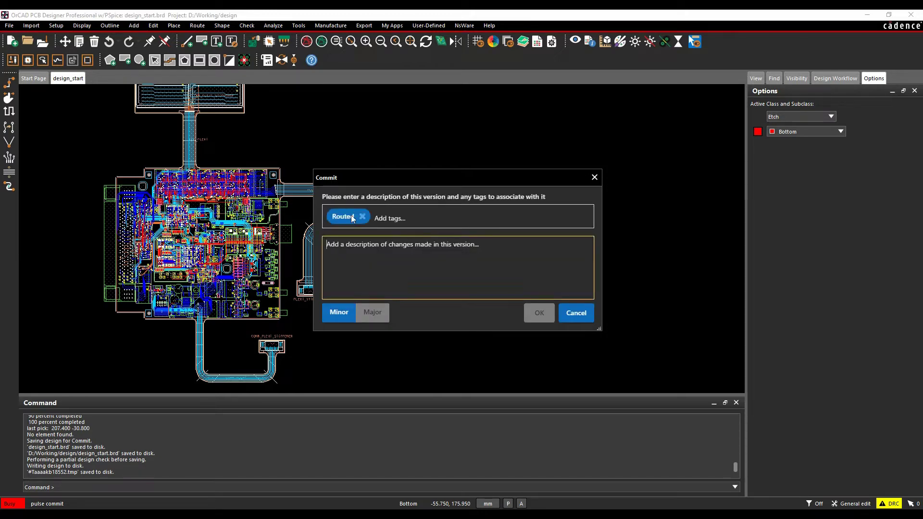
pyautogui.write('Main ')
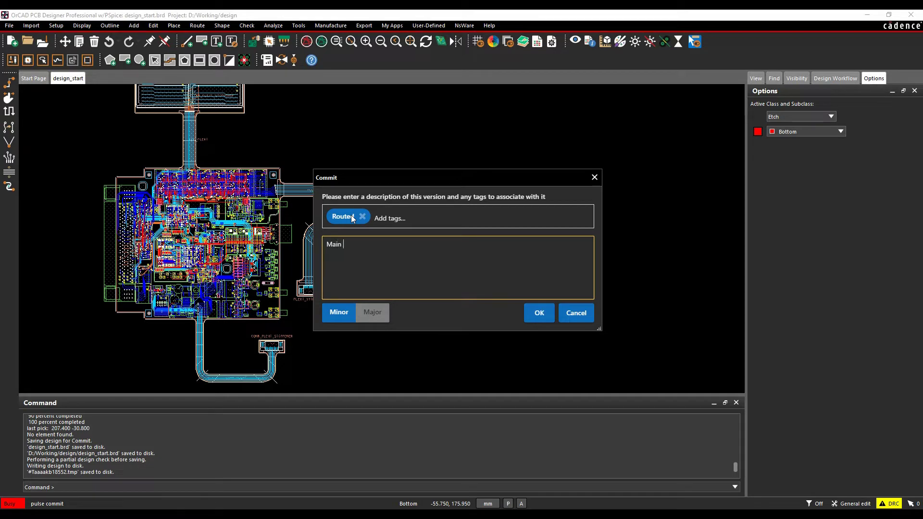
pyautogui.write('routing xo')
pyautogui.write('comple')
pyautogui.write('te, c')
pyautogui.write('opper shape')
pyautogui.write('s reqi')
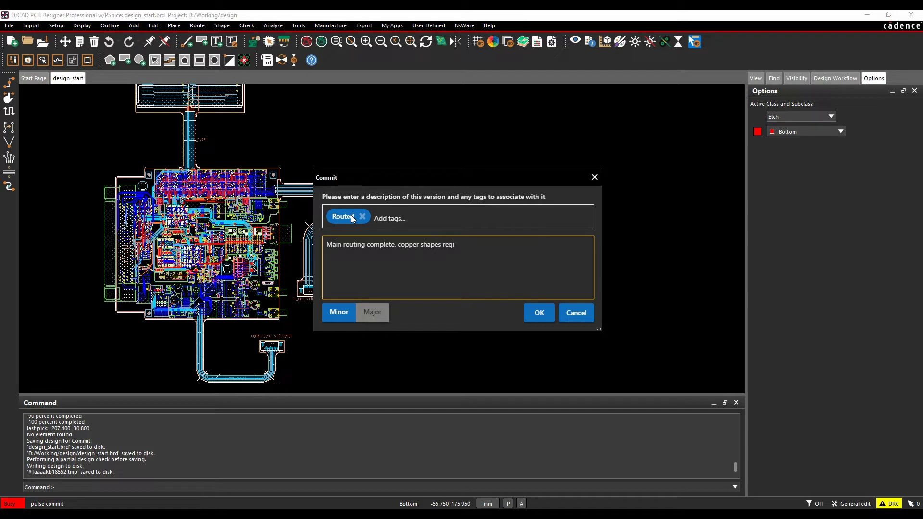
pyautogui.press('BackSpace')
pyautogui.write('uired')
pyautogui.click(541, 314)
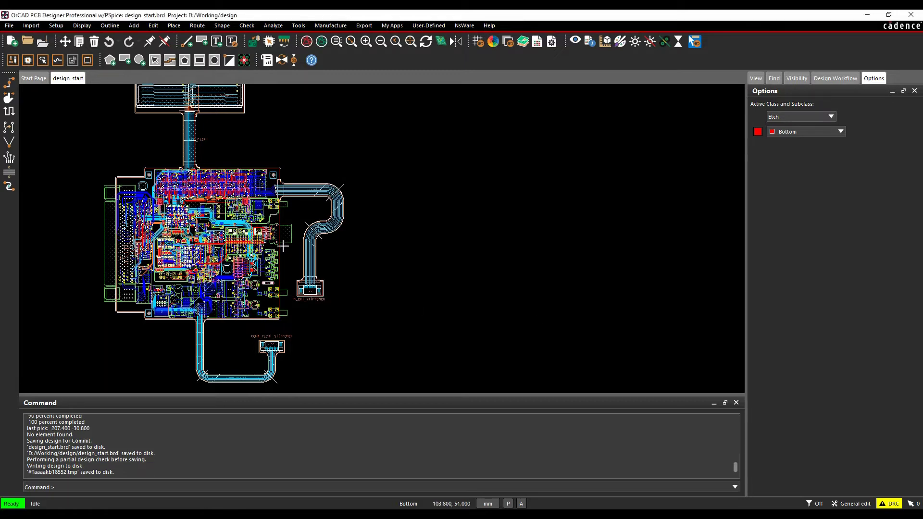
# Step: Open the design's version control history and compare the details and previews of versions 1.0 and 1.1
pyautogui.click(9, 26)
pyautogui.click(44, 114)
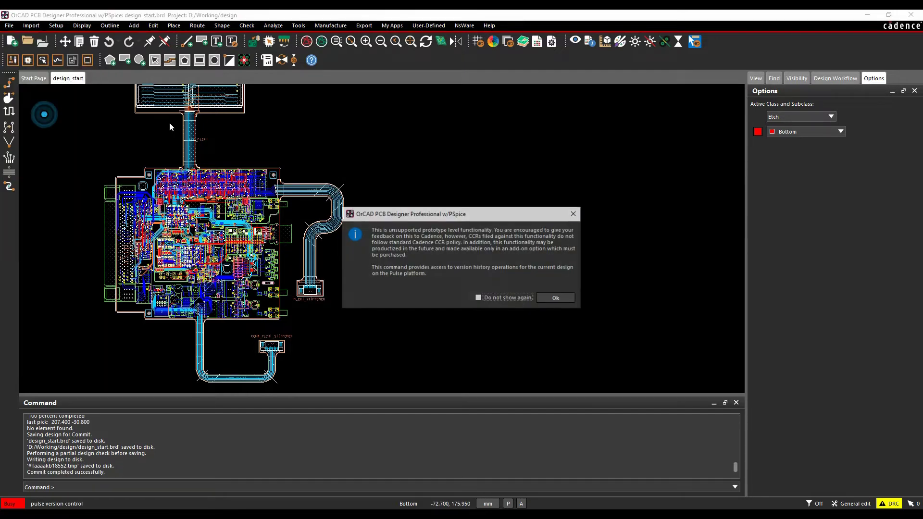
pyautogui.click(556, 299)
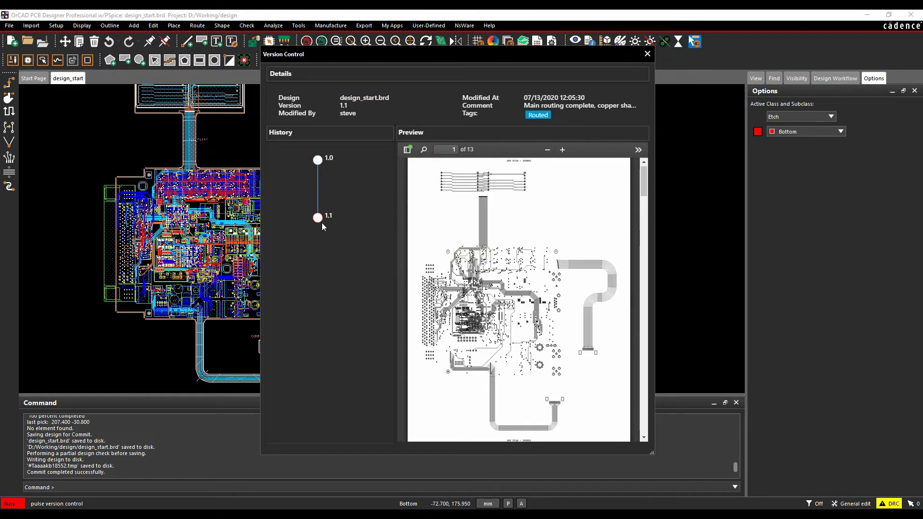
pyautogui.moveTo(322, 223)
pyautogui.moveTo(318, 162)
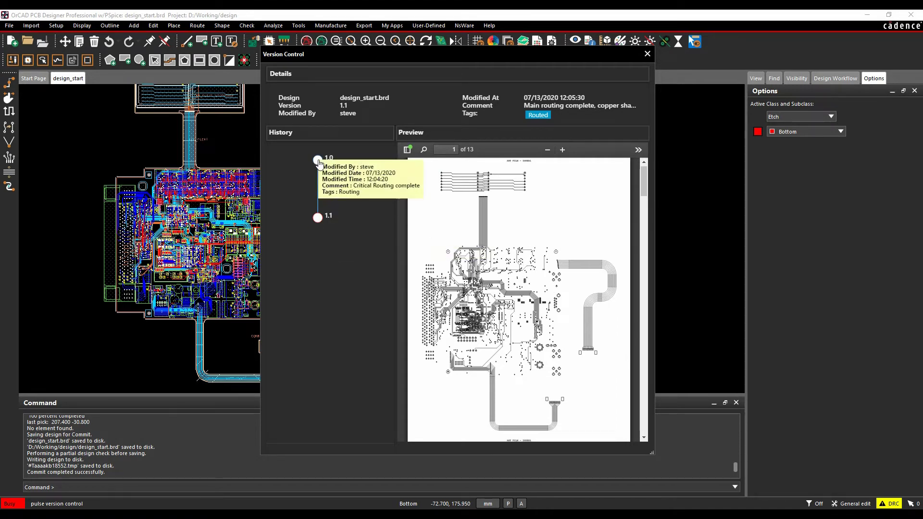
pyautogui.click(318, 161)
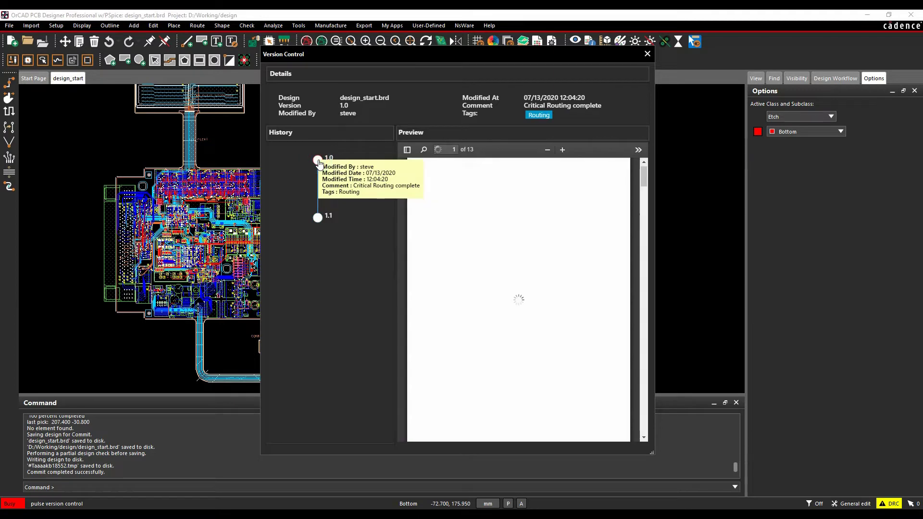
pyautogui.click(318, 217)
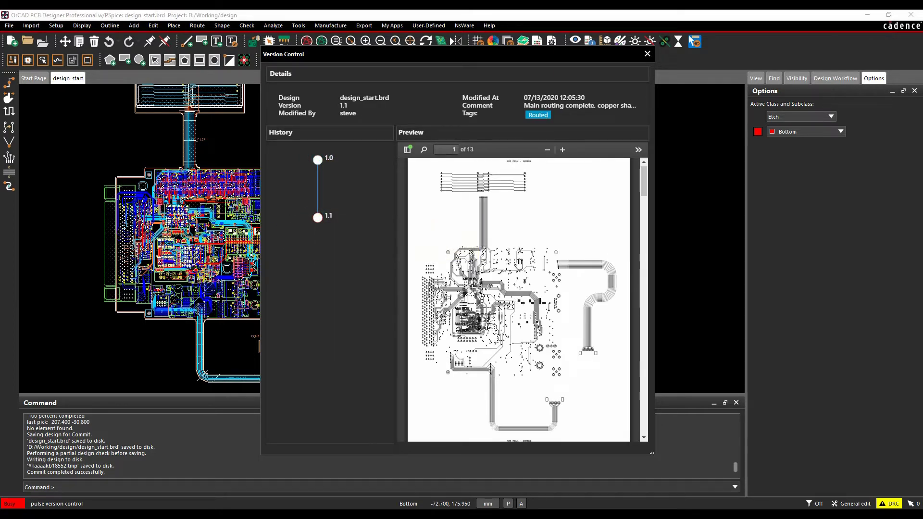
pyautogui.scroll(-10, 522, 269)
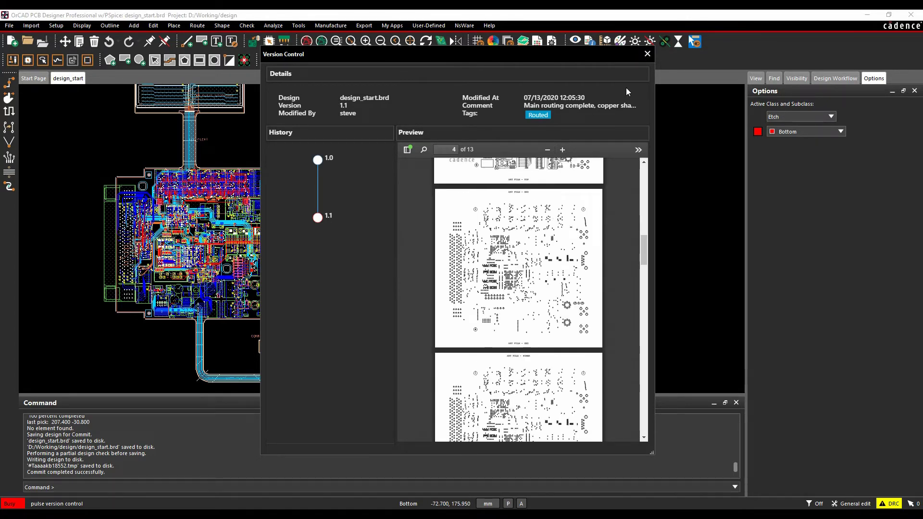
pyautogui.click(648, 54)
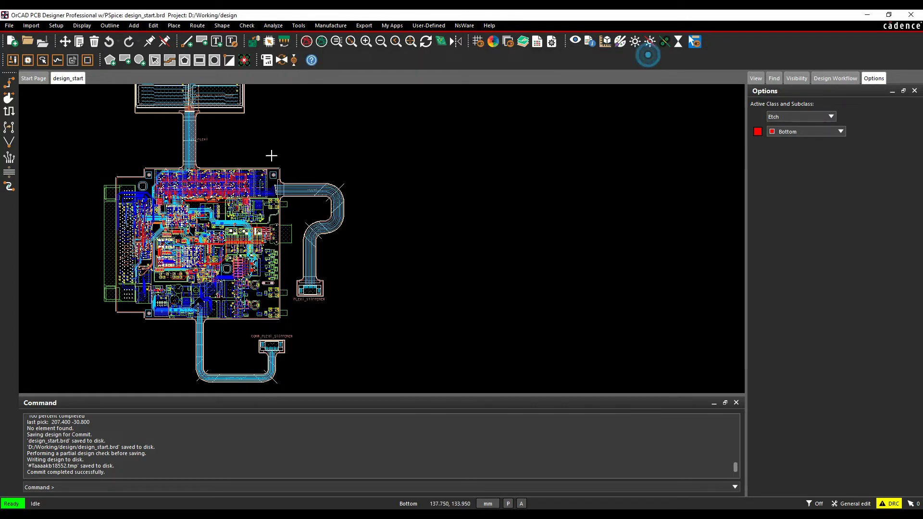
# Step: Import the reset_net clipboard file into the board, snapping its placement to the pin of the lower-left mounting hole
pyautogui.click(33, 26)
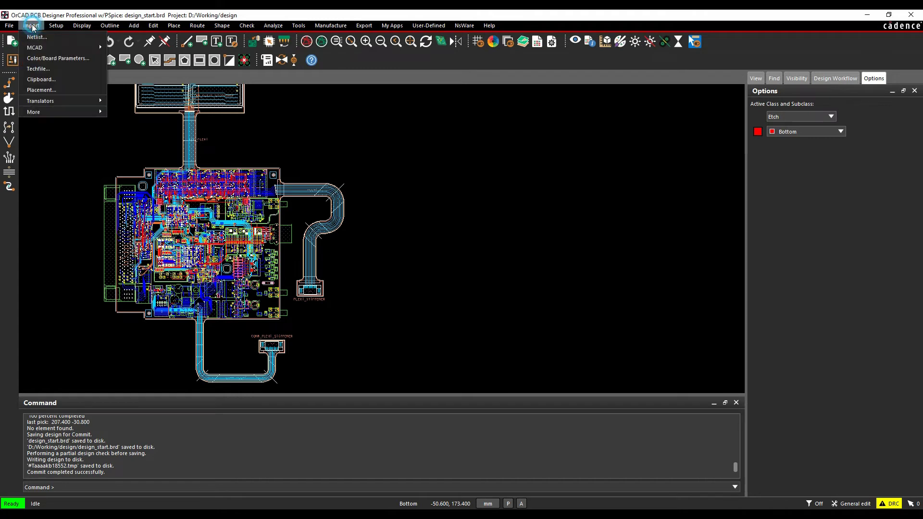
pyautogui.click(42, 80)
pyautogui.click(411, 241)
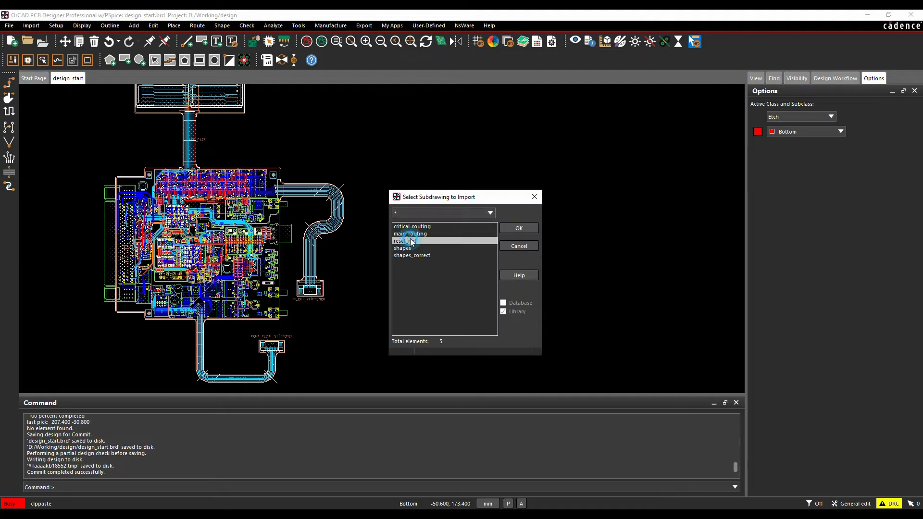
pyautogui.click(519, 228)
pyautogui.scroll(4, 211, 283)
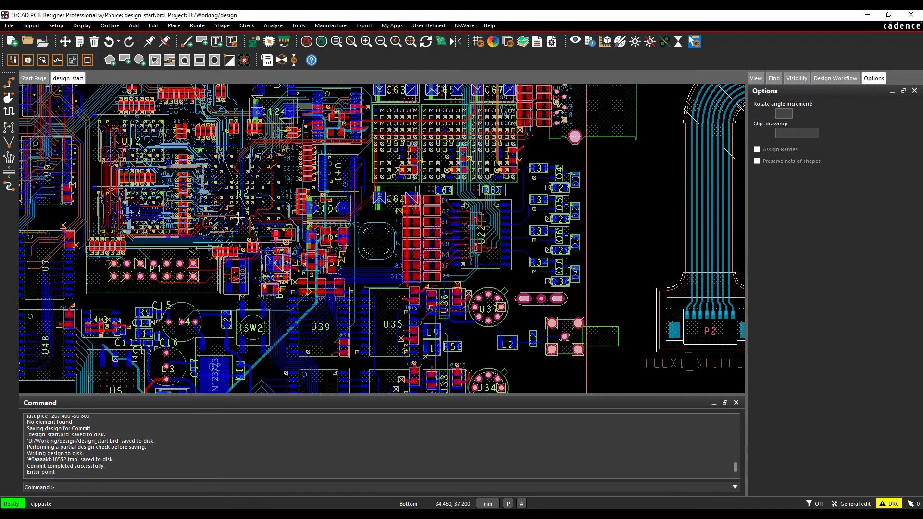
pyautogui.scroll(-5, 114, 322)
pyautogui.scroll(5, 125, 303)
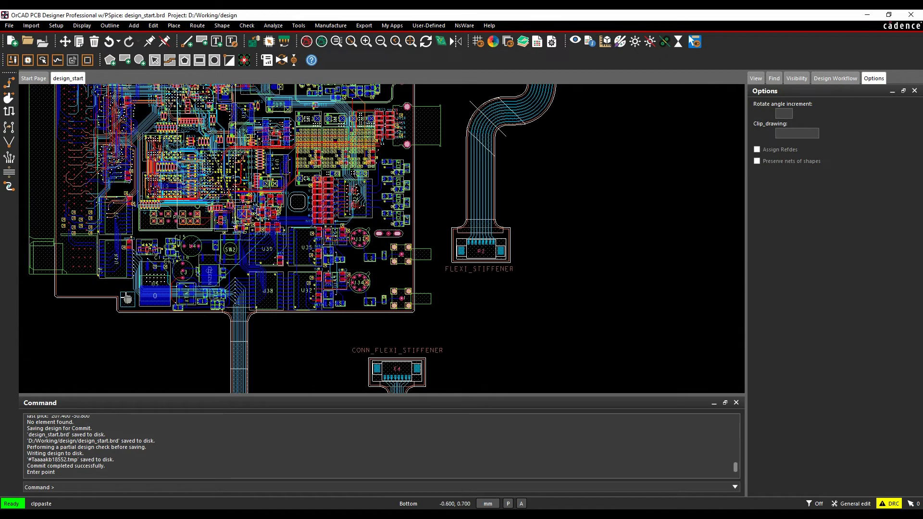
pyautogui.rightClick(127, 299)
pyautogui.moveTo(145, 330)
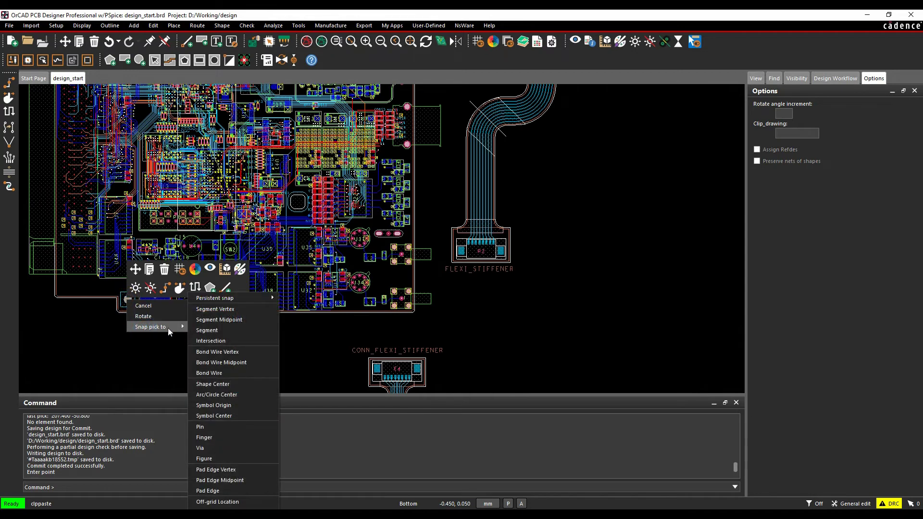
pyautogui.click(201, 427)
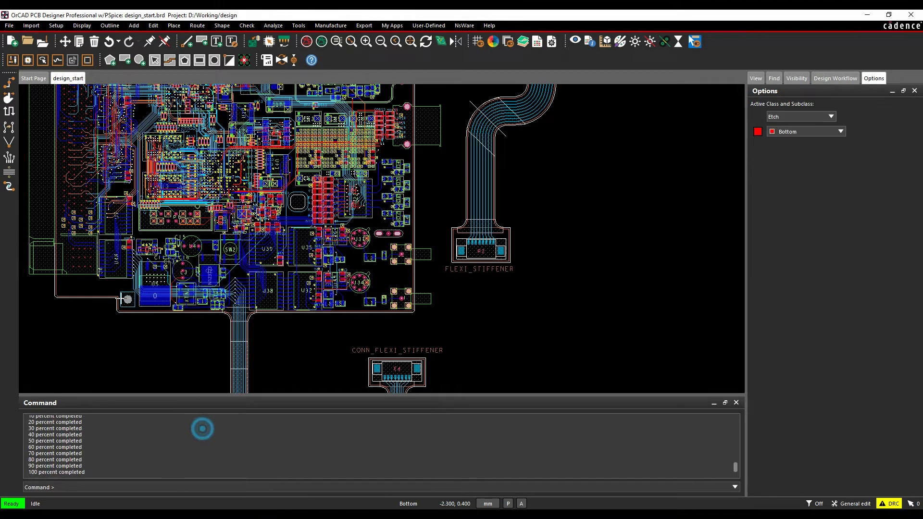
# Step: Commit the design as a minor version with the tag "Routed" and a description mentioning the reset net
pyautogui.click(8, 25)
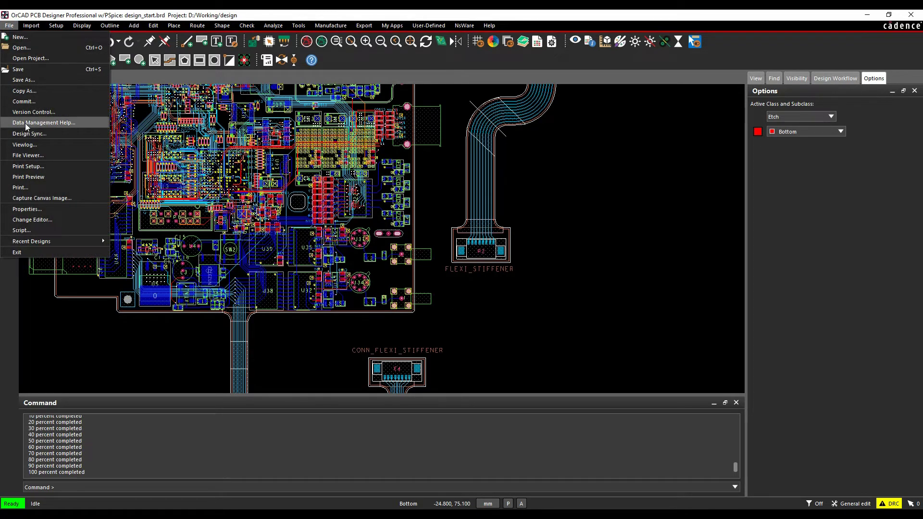
pyautogui.click(23, 102)
pyautogui.click(556, 296)
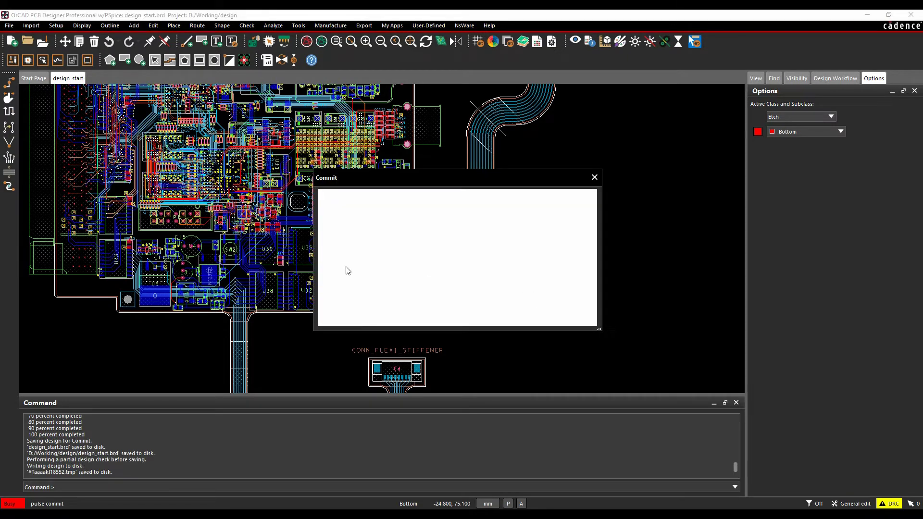
pyautogui.click(350, 213)
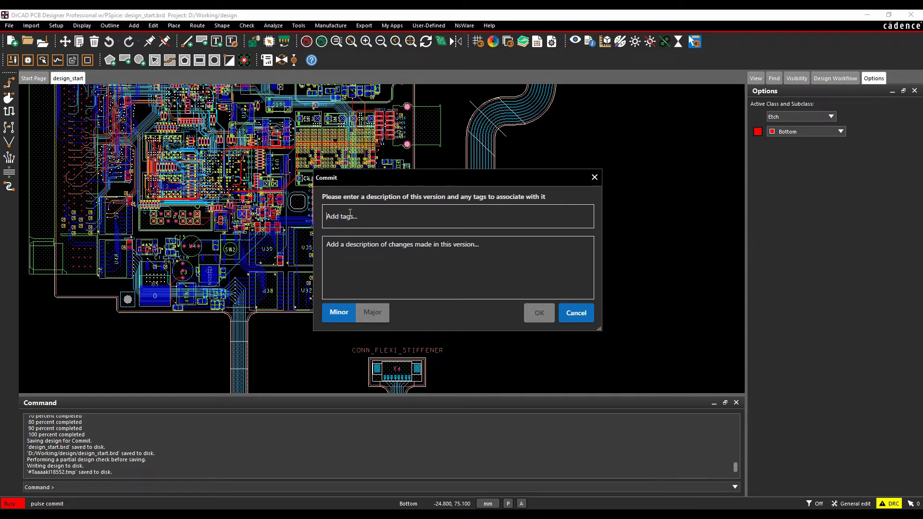
pyautogui.write('Route')
pyautogui.press('Return')
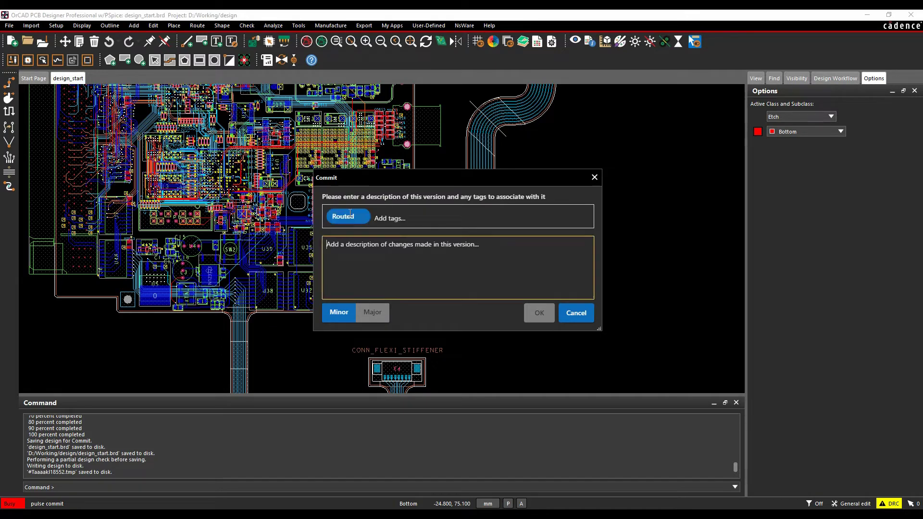
pyautogui.press('Tab')
pyautogui.write('res')
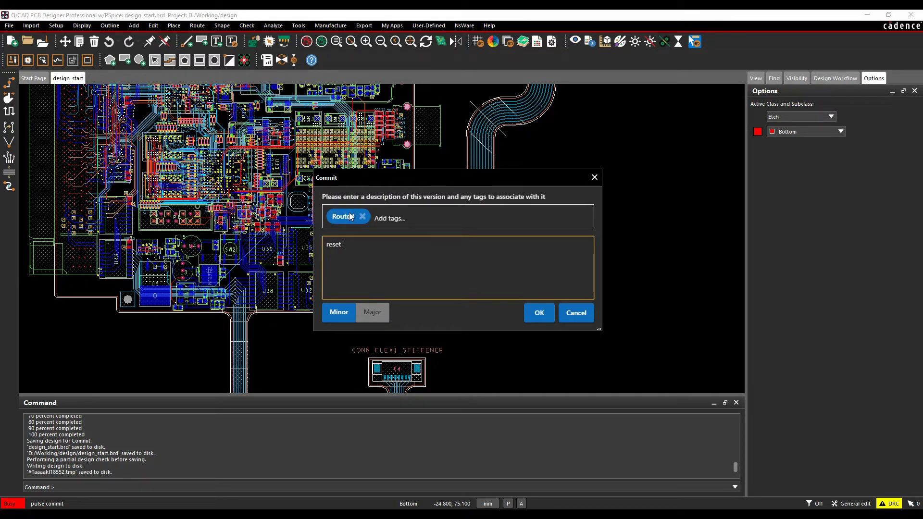
pyautogui.write('et ney')
pyautogui.click(537, 313)
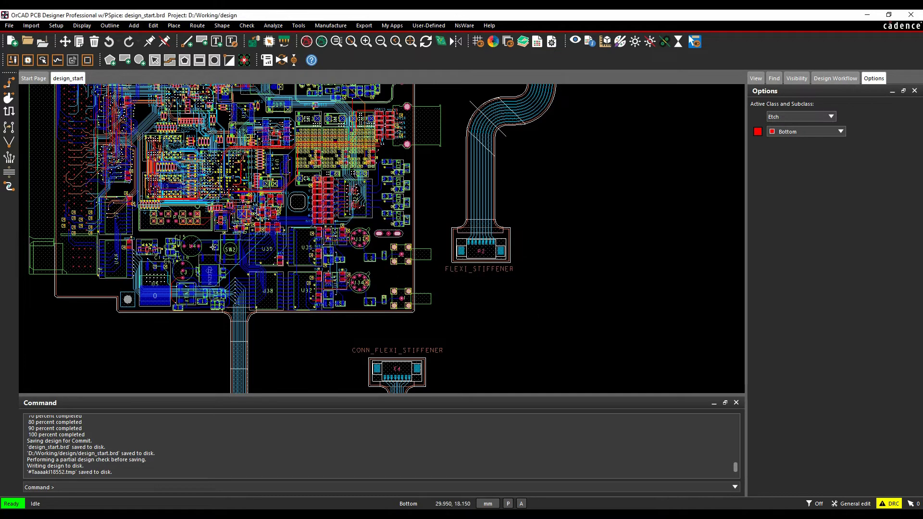
# Step: Open the design's version control history, review the details, preview and comments of the committed versions, and close it
pyautogui.click(10, 26)
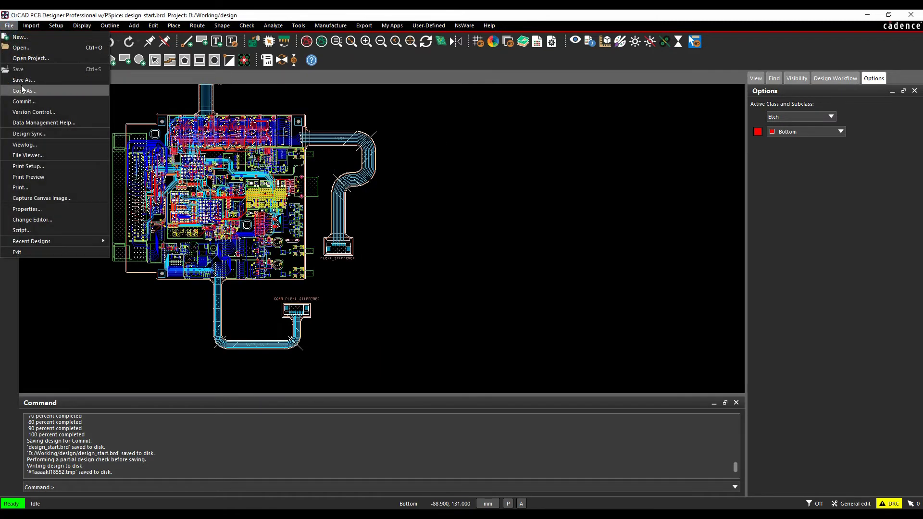
pyautogui.click(32, 112)
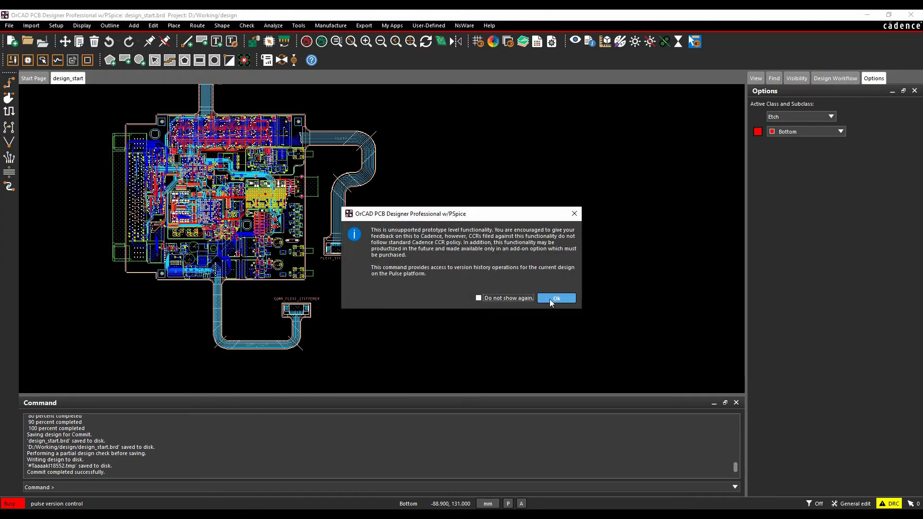
pyautogui.click(550, 299)
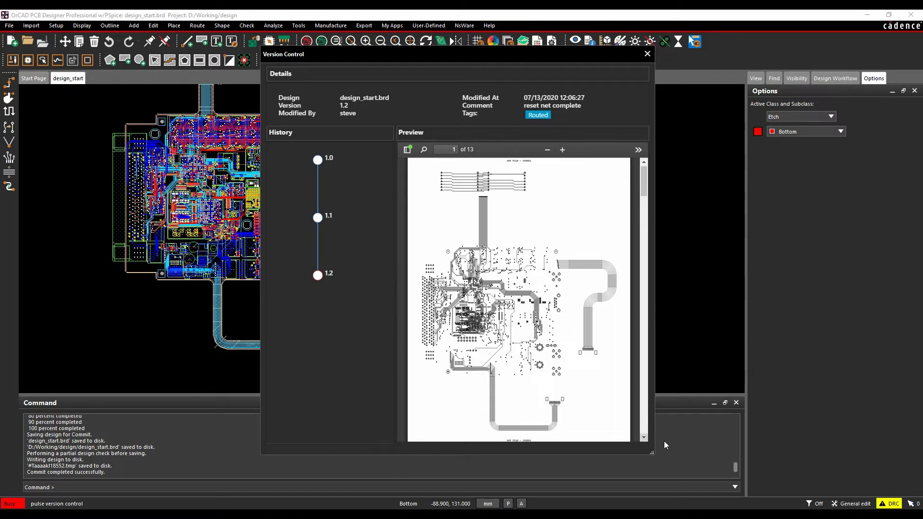
pyautogui.moveTo(318, 275)
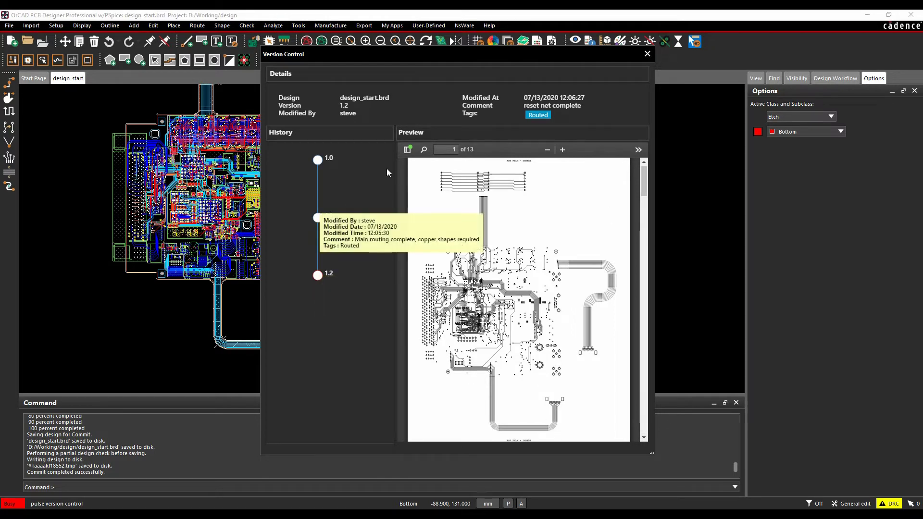
pyautogui.click(647, 54)
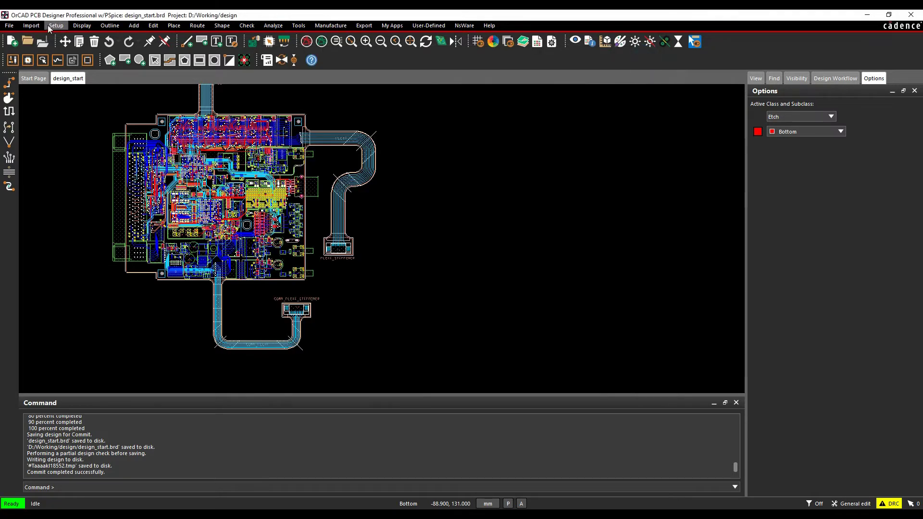
# Step: Import the shapes clipboard file into the board, snapping its placement to the pin of the lower-left mounting hole
pyautogui.click(49, 28)
pyautogui.click(57, 83)
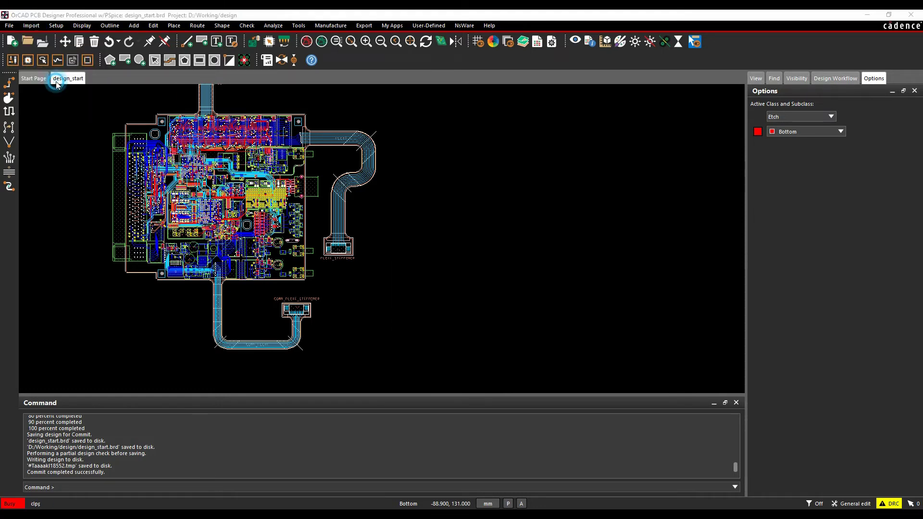
pyautogui.click(430, 248)
pyautogui.click(529, 228)
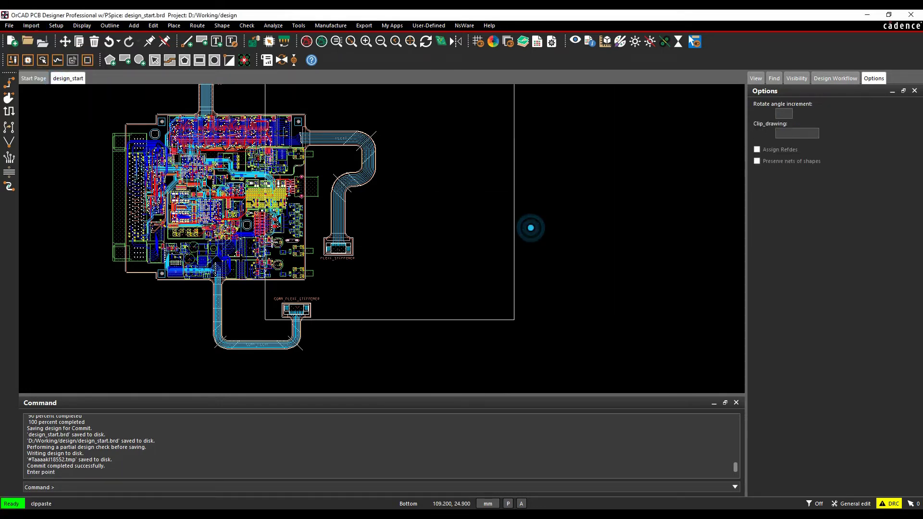
pyautogui.rightClick(181, 300)
pyautogui.moveTo(192, 301)
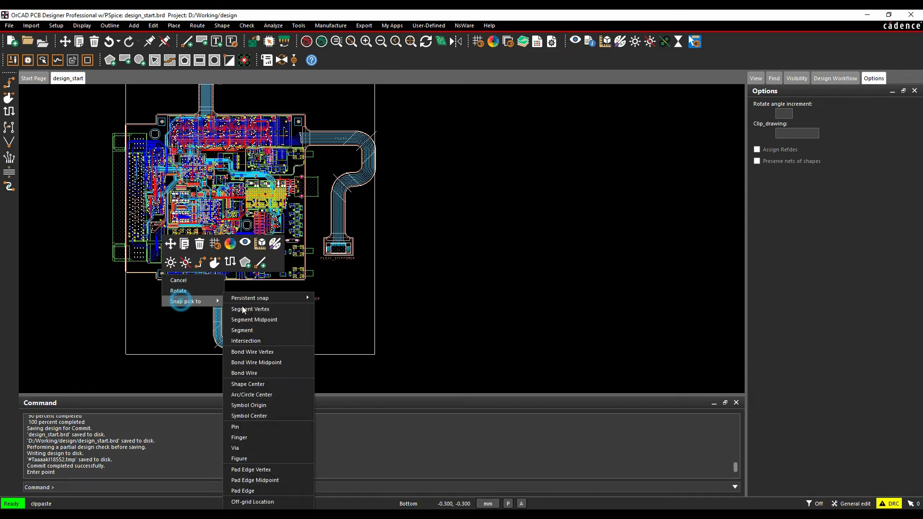
pyautogui.click(257, 426)
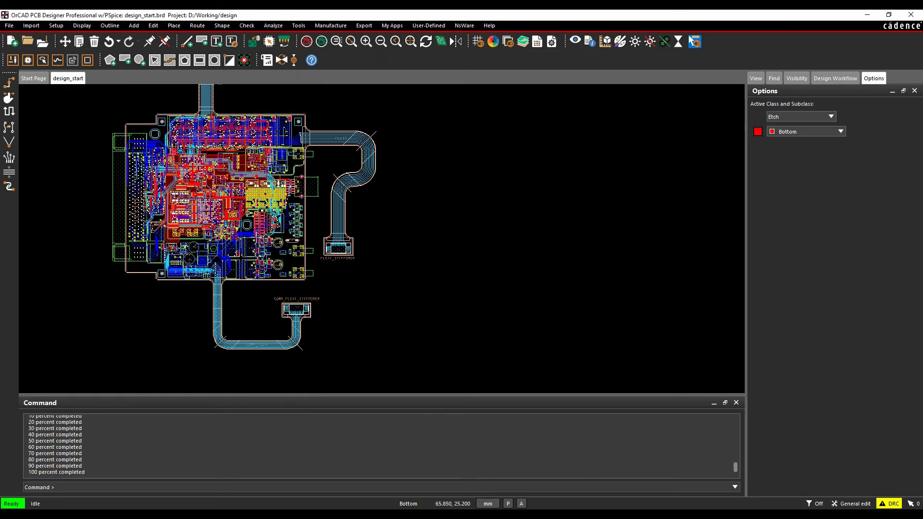
# Step: Turn on all elements of the 5 Power layer to inspect the imported copper around Q7 and R30
pyautogui.scroll(3, 308, 262)
pyautogui.scroll(2, 304, 294)
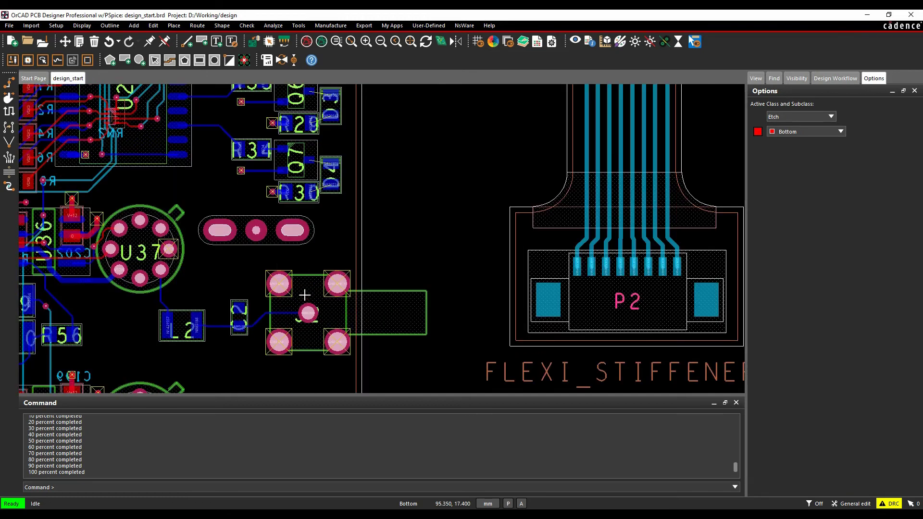
pyautogui.scroll(4, 238, 164)
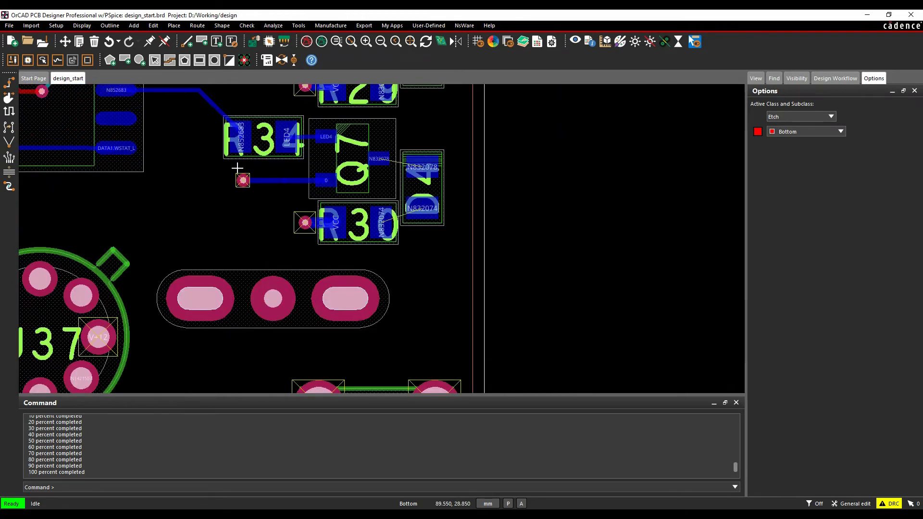
pyautogui.click(796, 78)
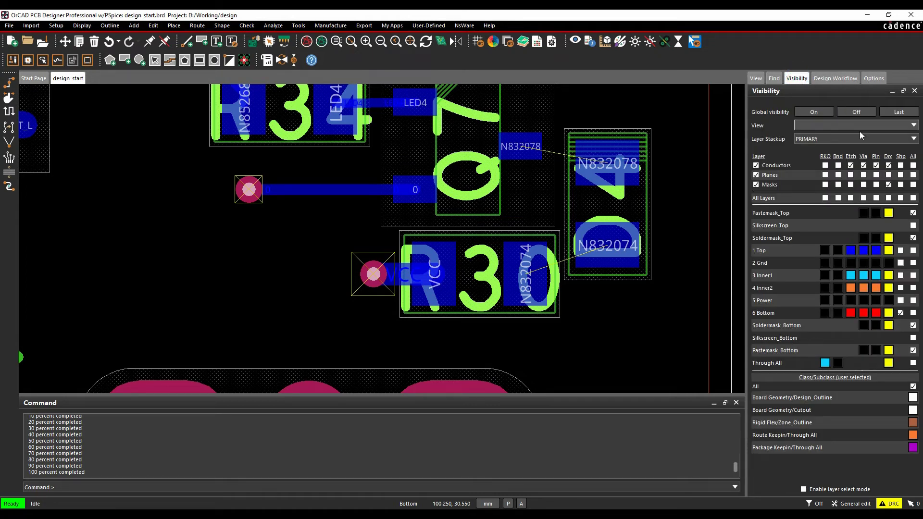
pyautogui.click(912, 300)
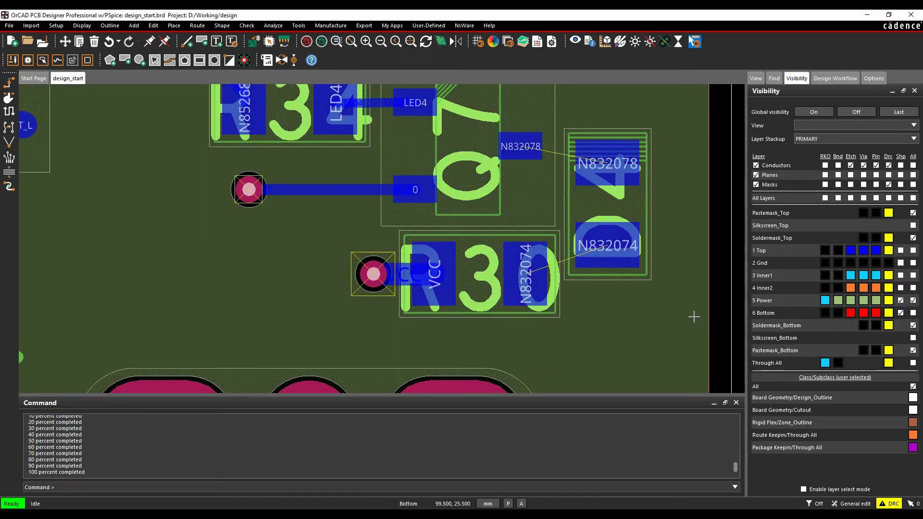
# Step: Check the General Edit application mode and the find filter, and inspect which net the Power layer shapes belong to
pyautogui.click(863, 503)
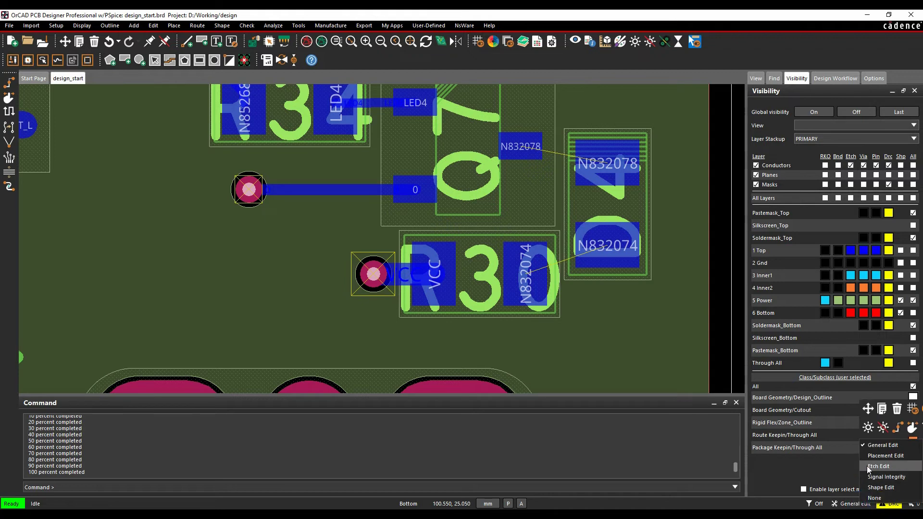
pyautogui.click(871, 443)
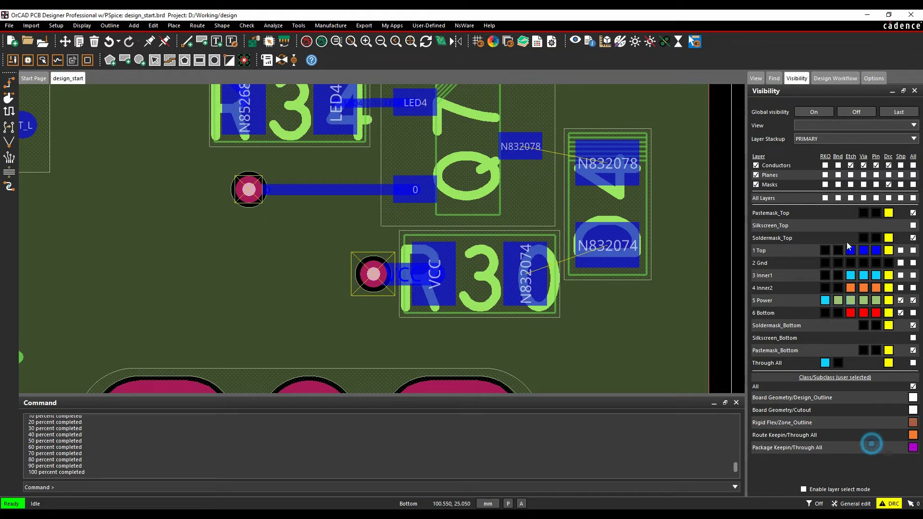
pyautogui.click(774, 78)
pyautogui.rightClick(674, 290)
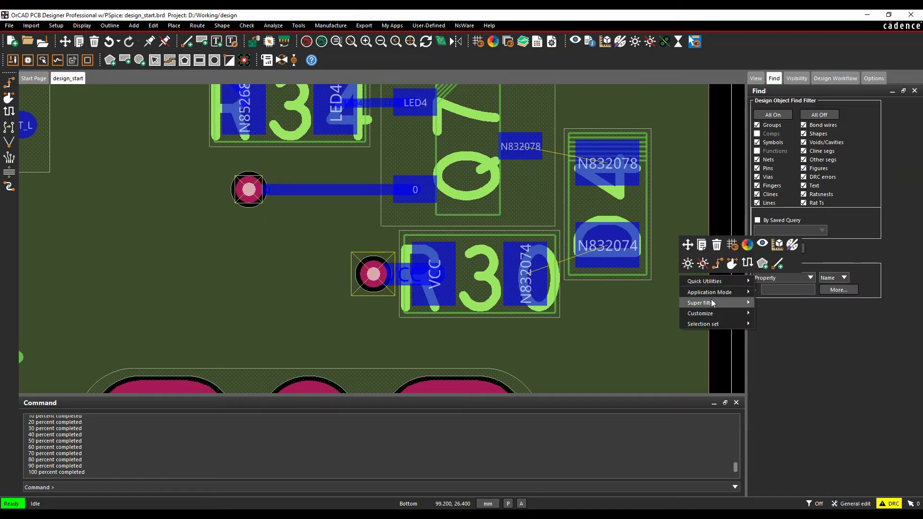
pyautogui.click(721, 378)
pyautogui.scroll(-3, 697, 336)
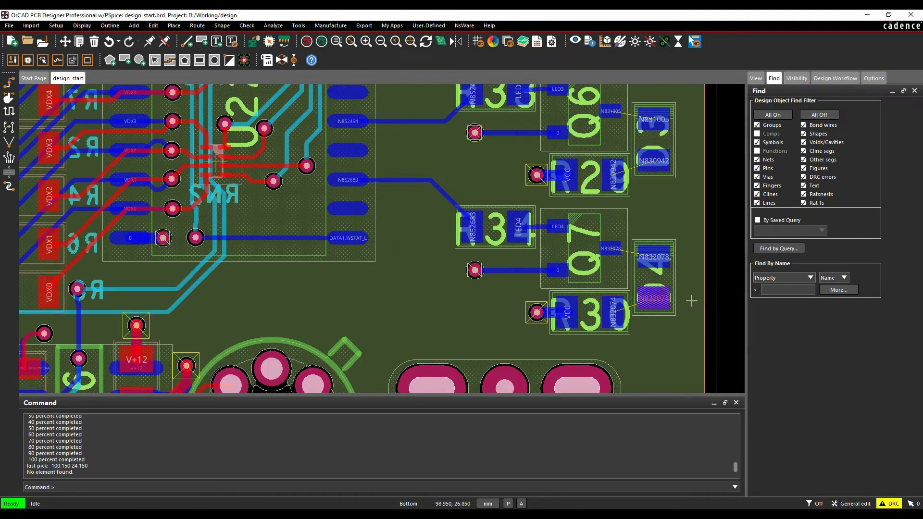
pyautogui.scroll(-2, 690, 139)
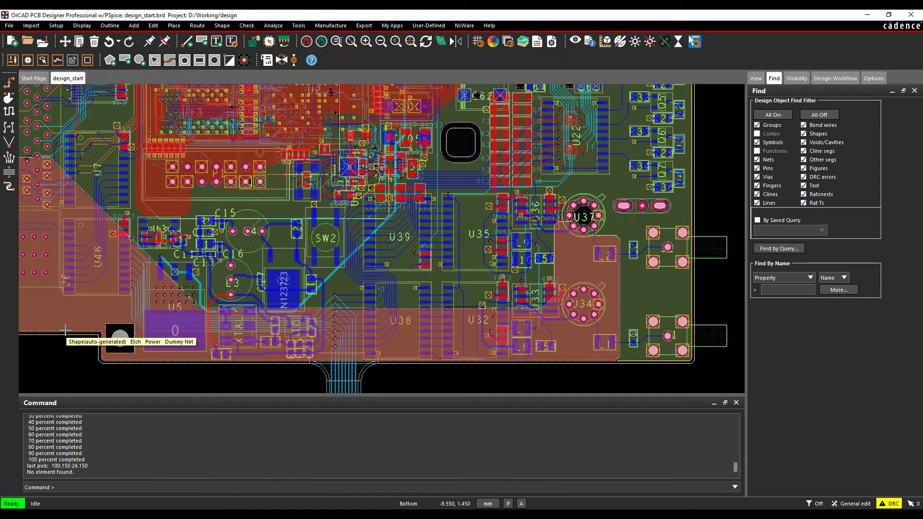
pyautogui.scroll(-2, 65, 330)
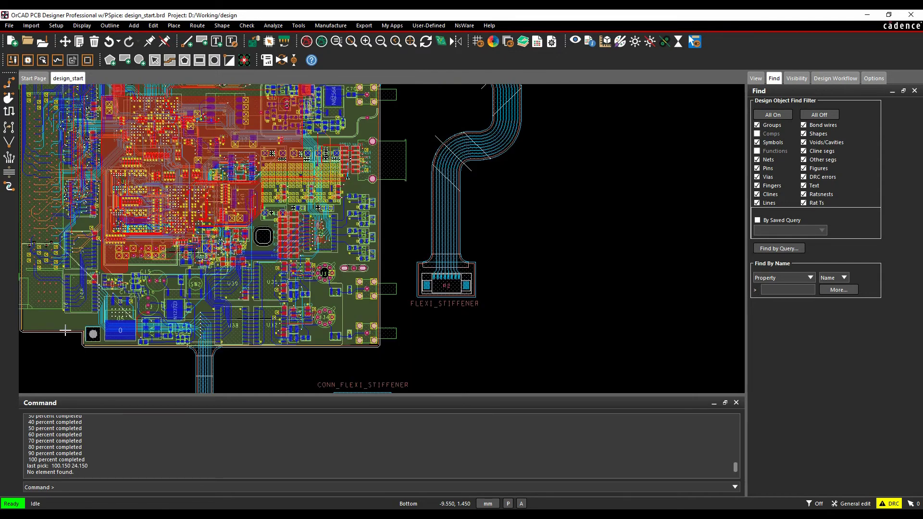
# Step: Roll the design back to version 1.2 from its version control history
pyautogui.click(10, 26)
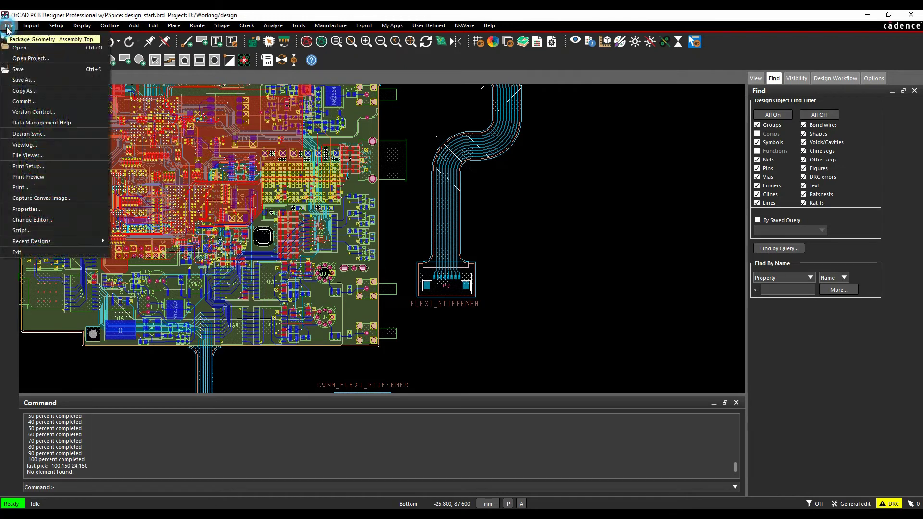
pyautogui.click(27, 107)
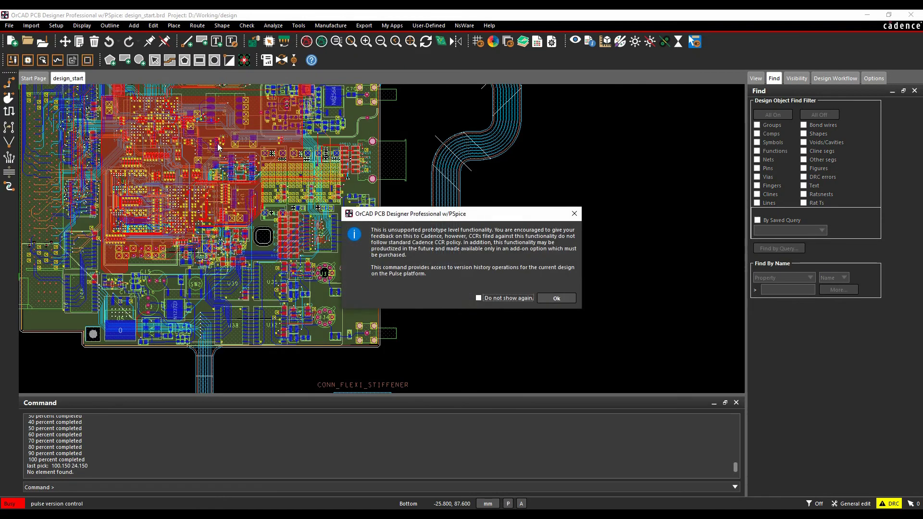
pyautogui.click(554, 299)
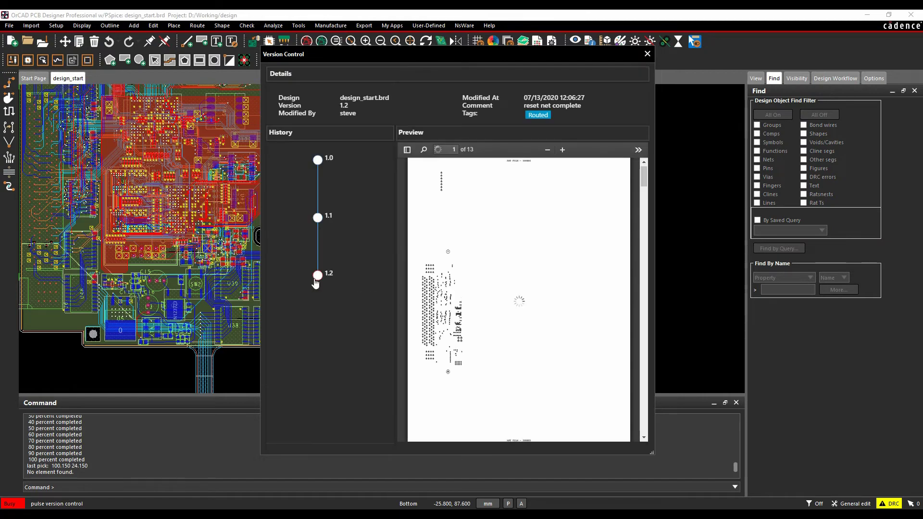
pyautogui.rightClick(317, 276)
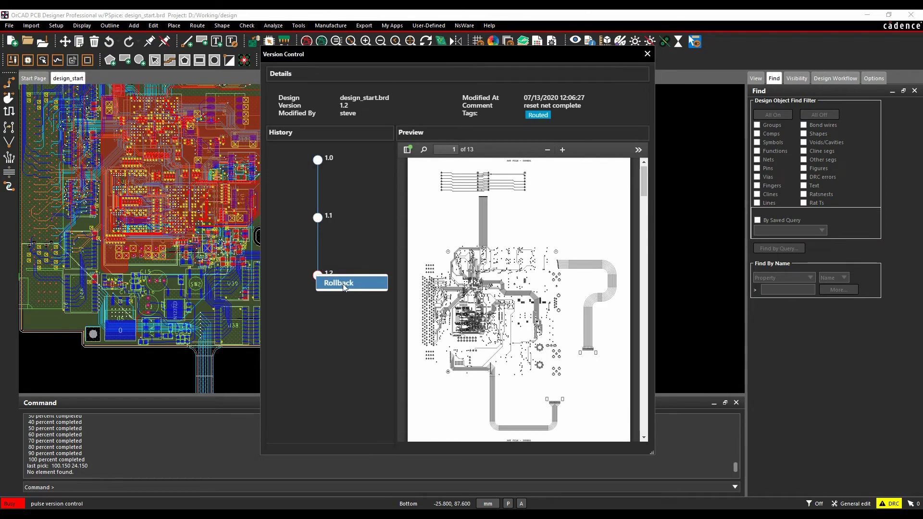
pyautogui.click(342, 284)
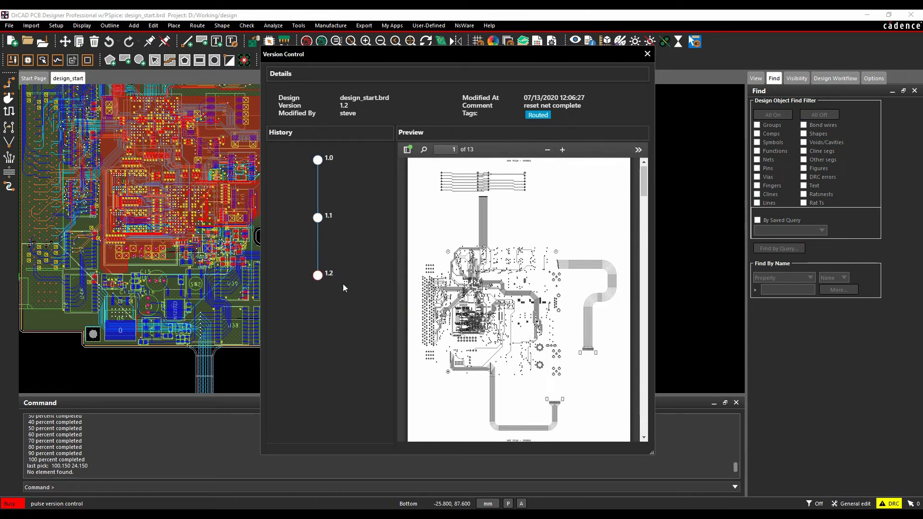
pyautogui.click(516, 276)
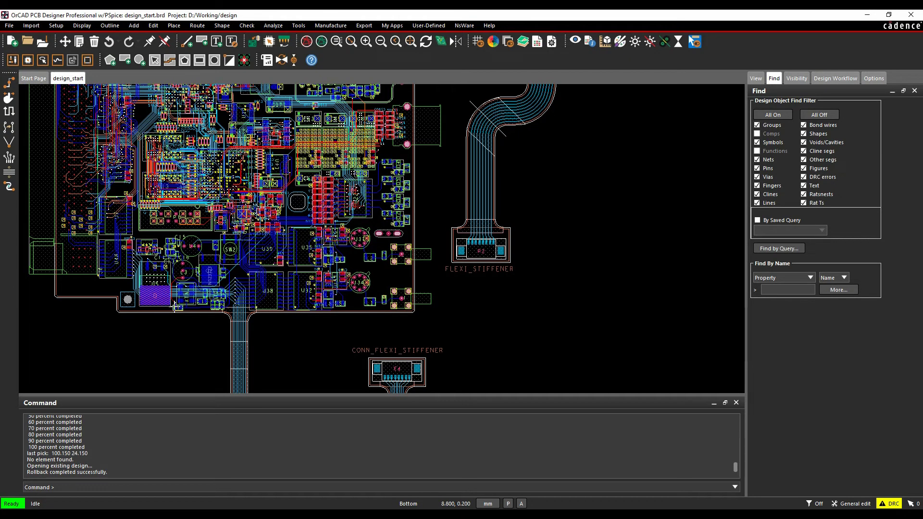
# Step: Import the shapes_correct clipboard file into the board, snapping its placement to the pin of the lower-left mounting hole
pyautogui.click(31, 26)
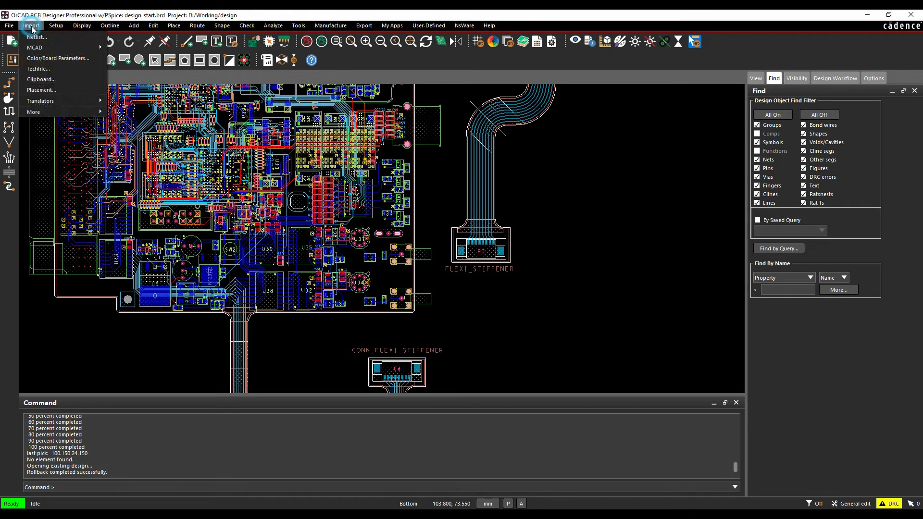
pyautogui.click(43, 80)
pyautogui.click(426, 255)
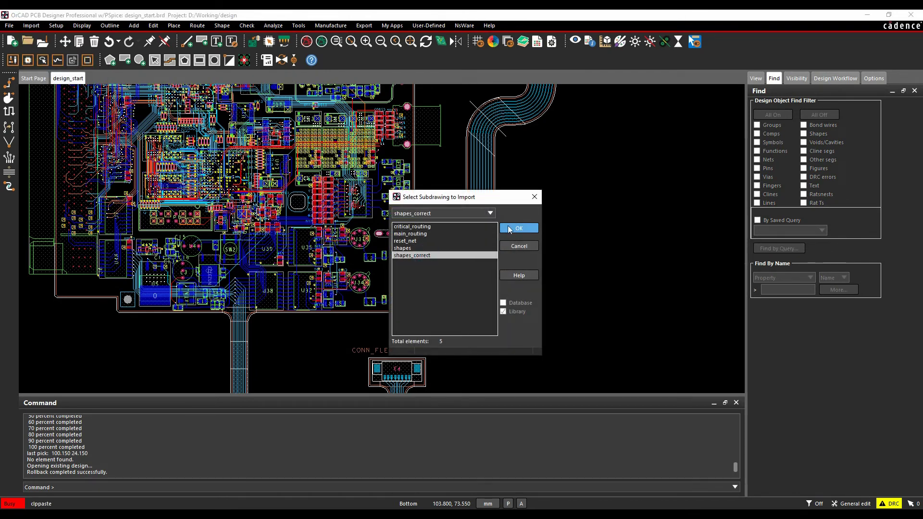
pyautogui.click(508, 227)
pyautogui.rightClick(128, 302)
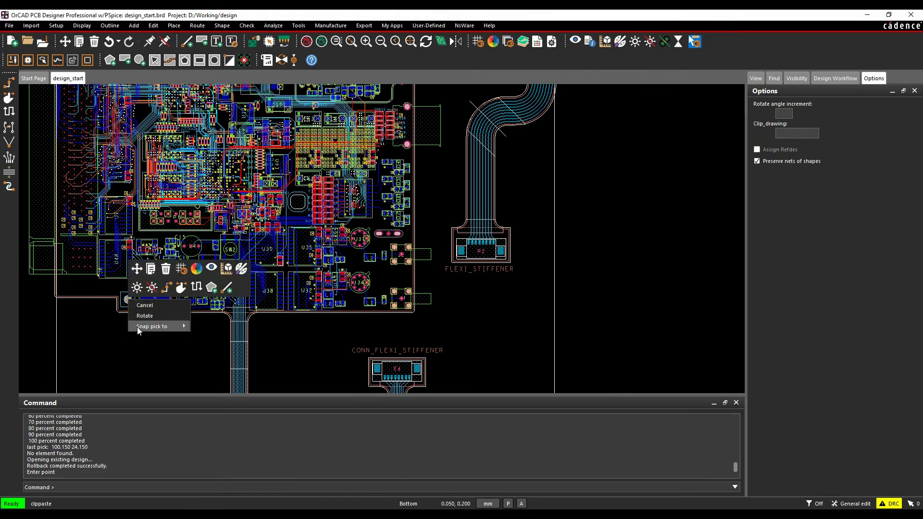
pyautogui.moveTo(139, 326)
pyautogui.click(218, 427)
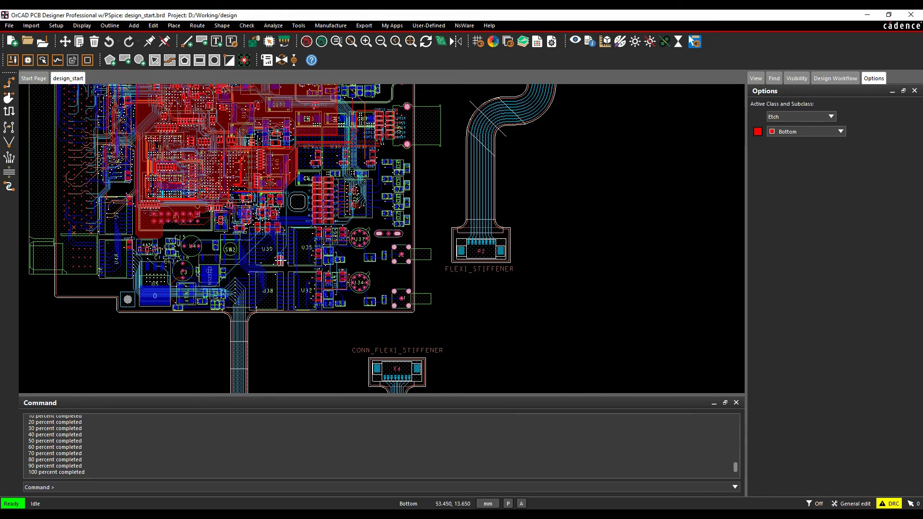
# Step: Review the design status and update the DRC for the whole board
pyautogui.scroll(-3, 279, 260)
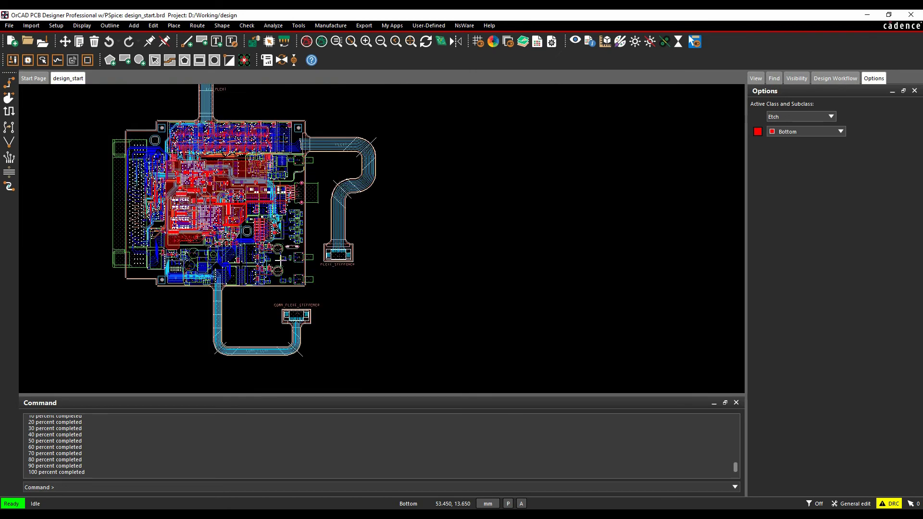
pyautogui.click(247, 25)
pyautogui.click(249, 39)
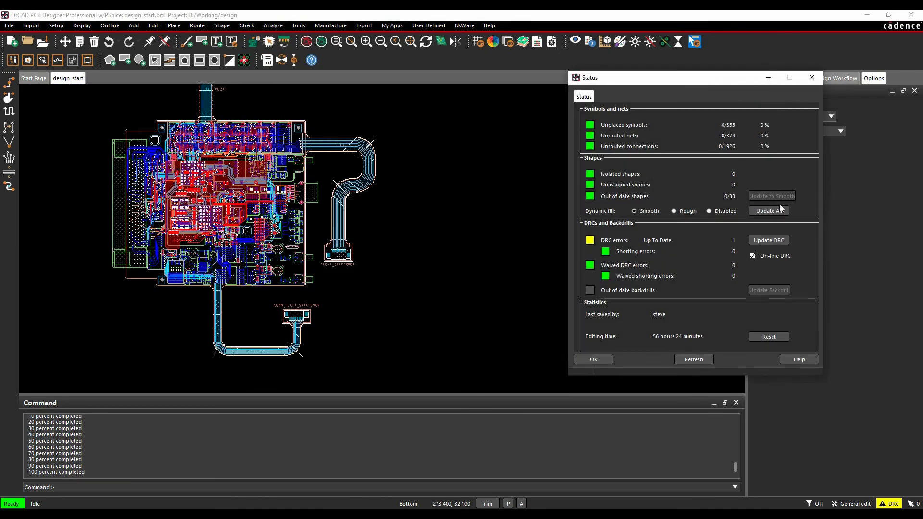
pyautogui.click(770, 241)
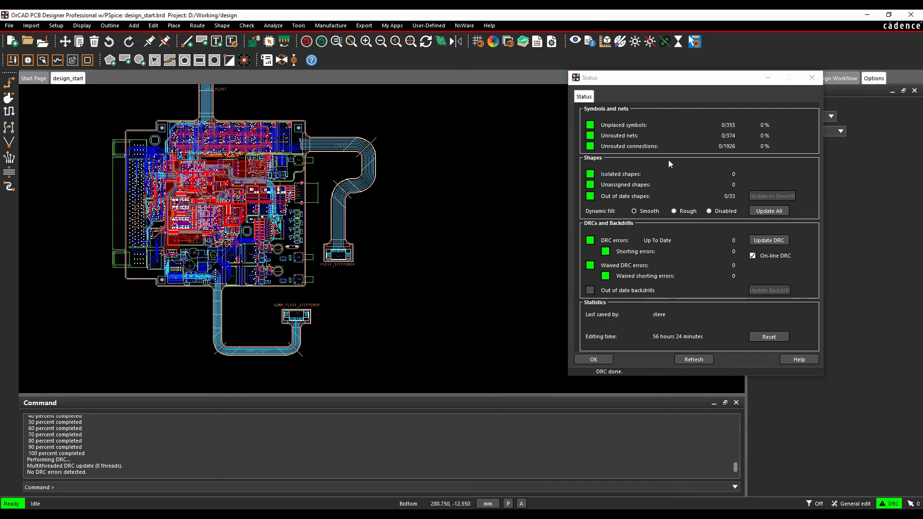
pyautogui.click(594, 360)
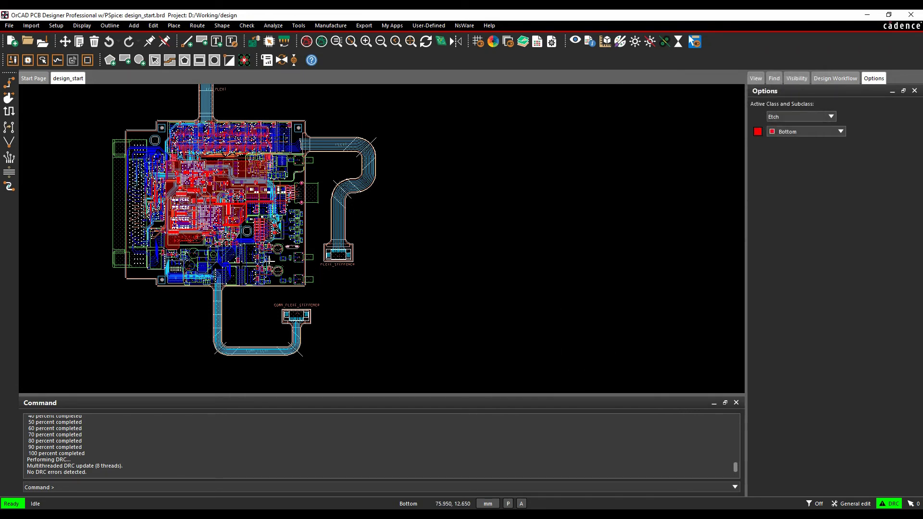
# Step: Commit the design as a major version with the tag "Complete" and the description "Design ready for review"
pyautogui.click(9, 25)
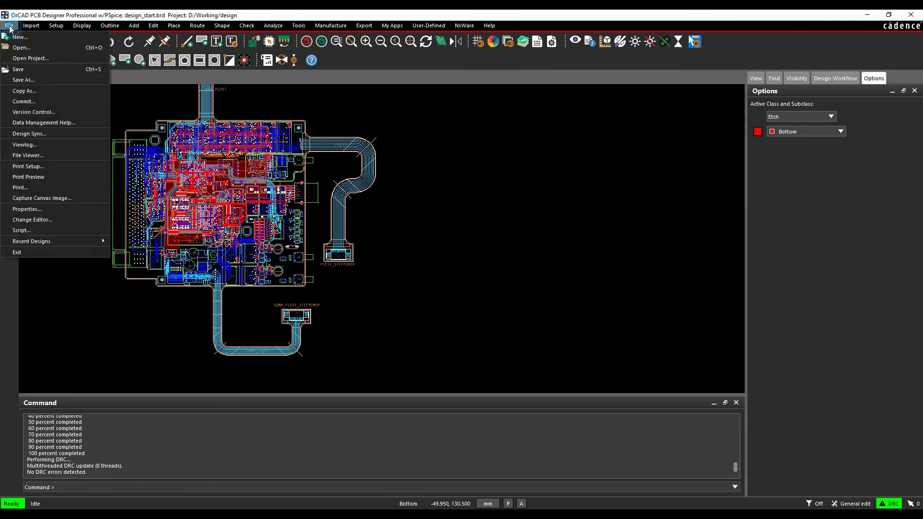
pyautogui.click(25, 102)
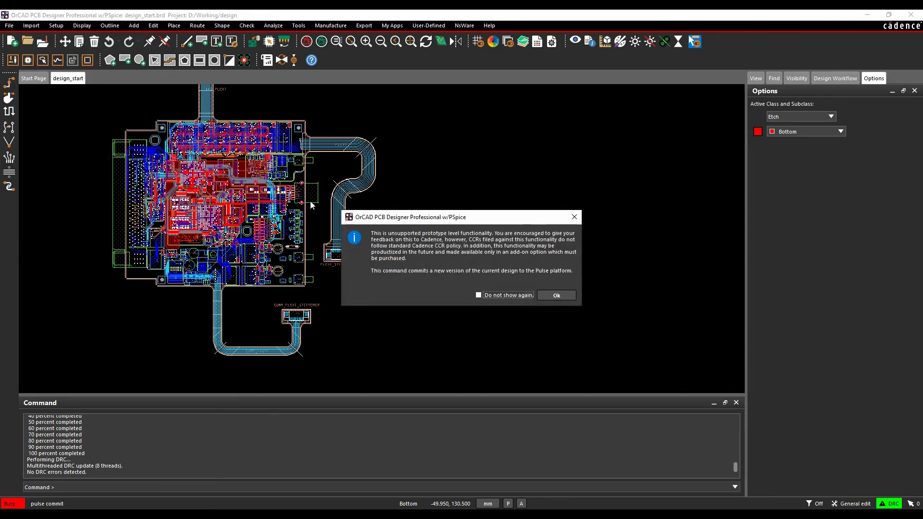
pyautogui.click(556, 295)
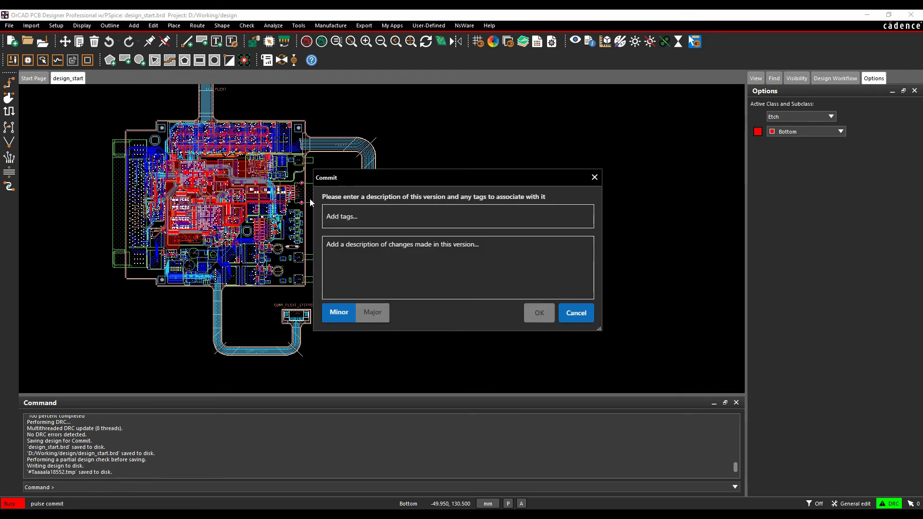
pyautogui.click(345, 217)
pyautogui.write('Complete')
pyautogui.press('Tab')
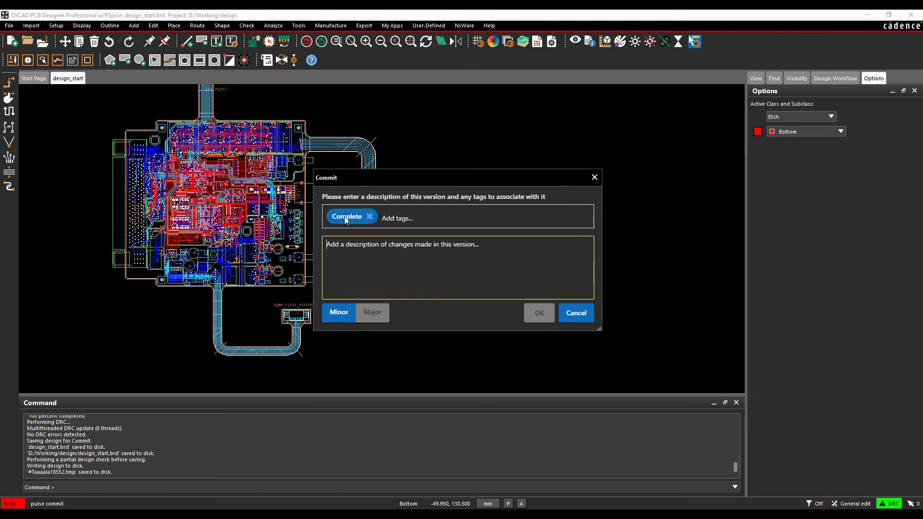
pyautogui.write('Design r')
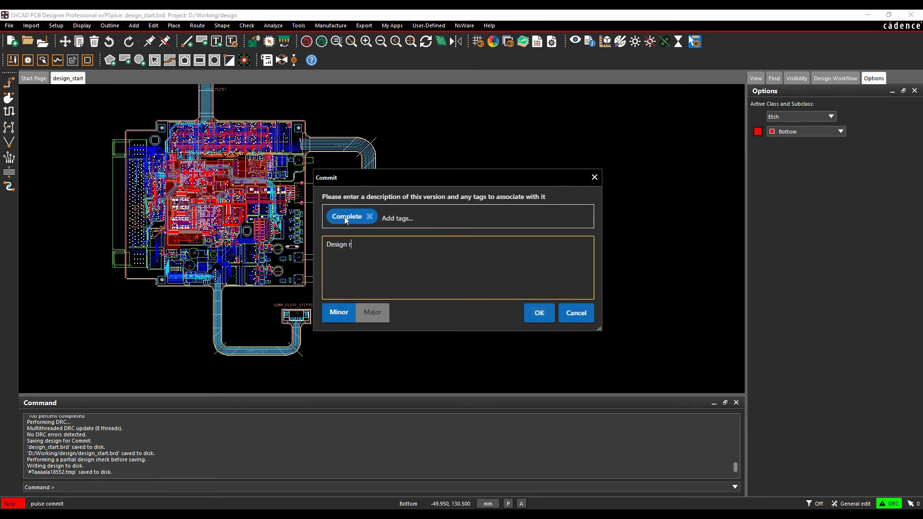
pyautogui.write('eady for review')
pyautogui.click(372, 315)
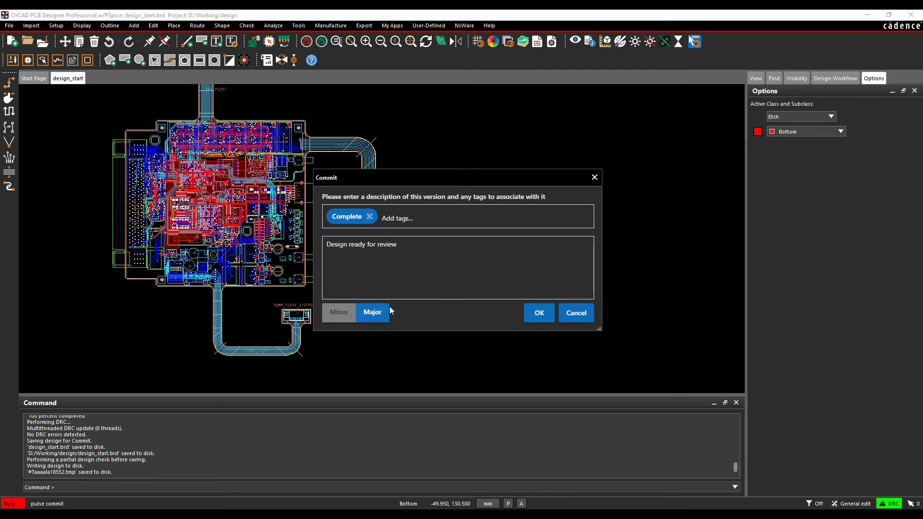
pyautogui.click(539, 313)
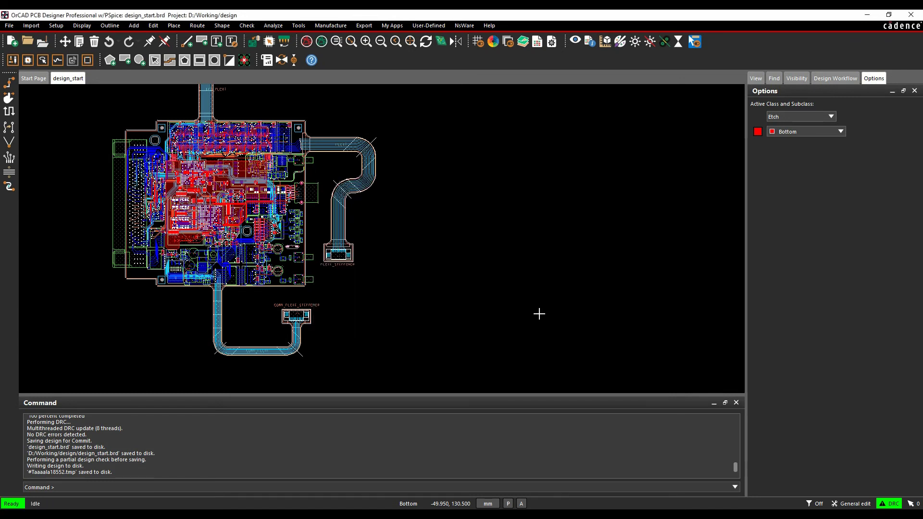
# Step: Review the design's version control history and check the details of version 2.0
pyautogui.click(9, 25)
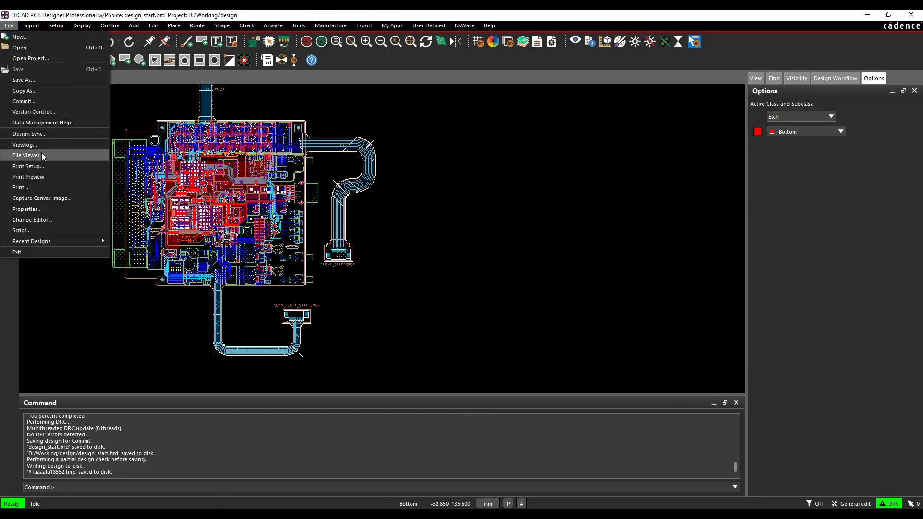
pyautogui.click(39, 113)
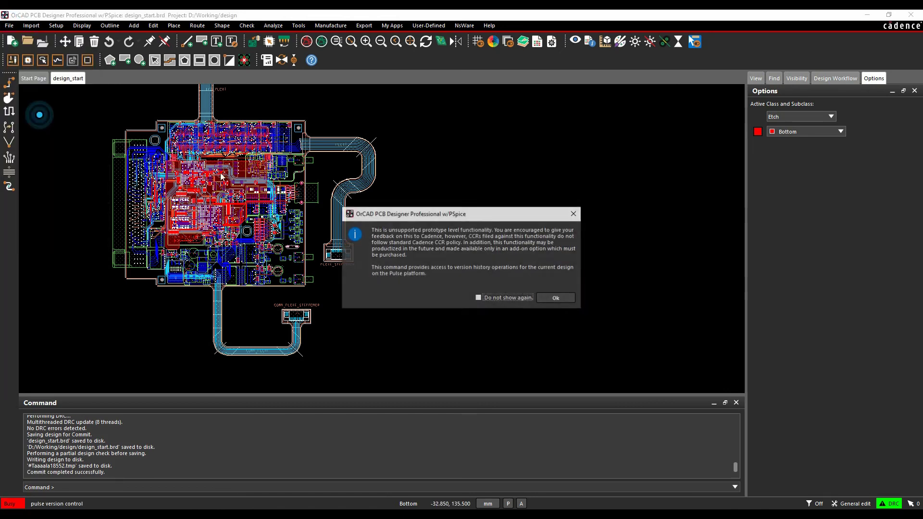
pyautogui.click(555, 301)
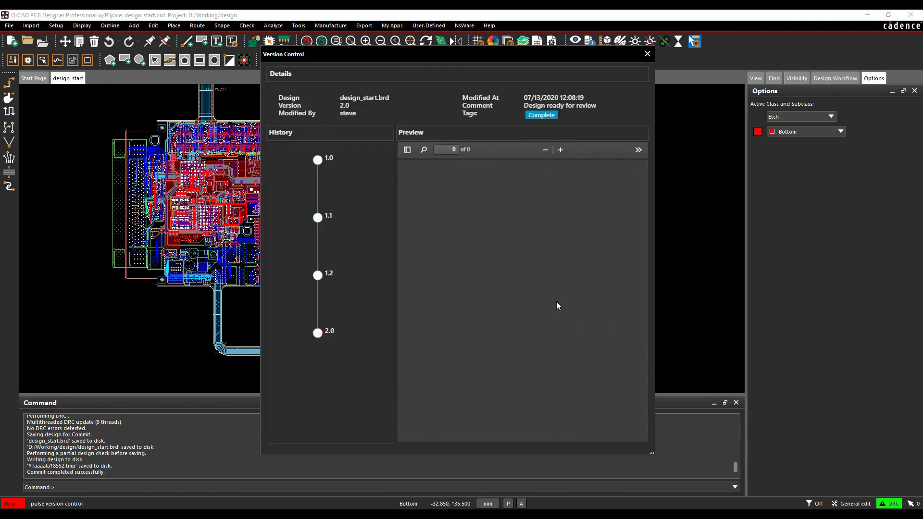
pyautogui.moveTo(326, 163)
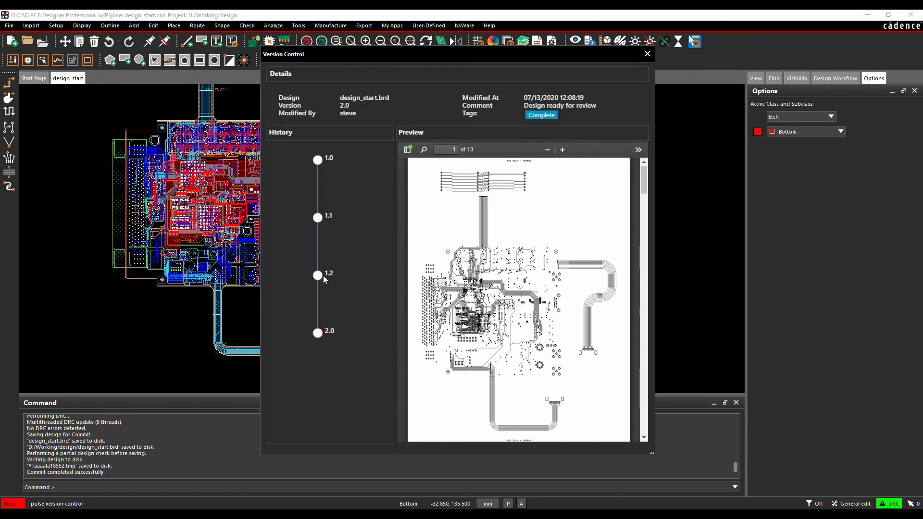
pyautogui.moveTo(316, 339)
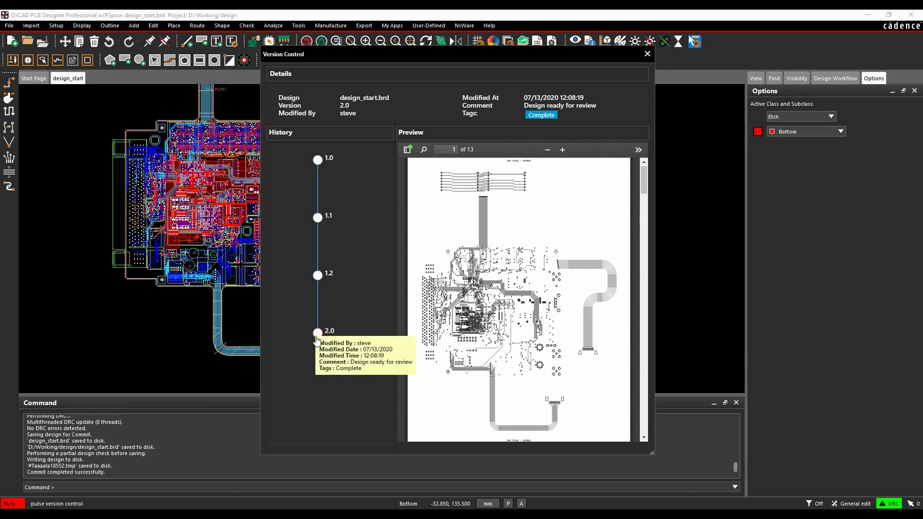